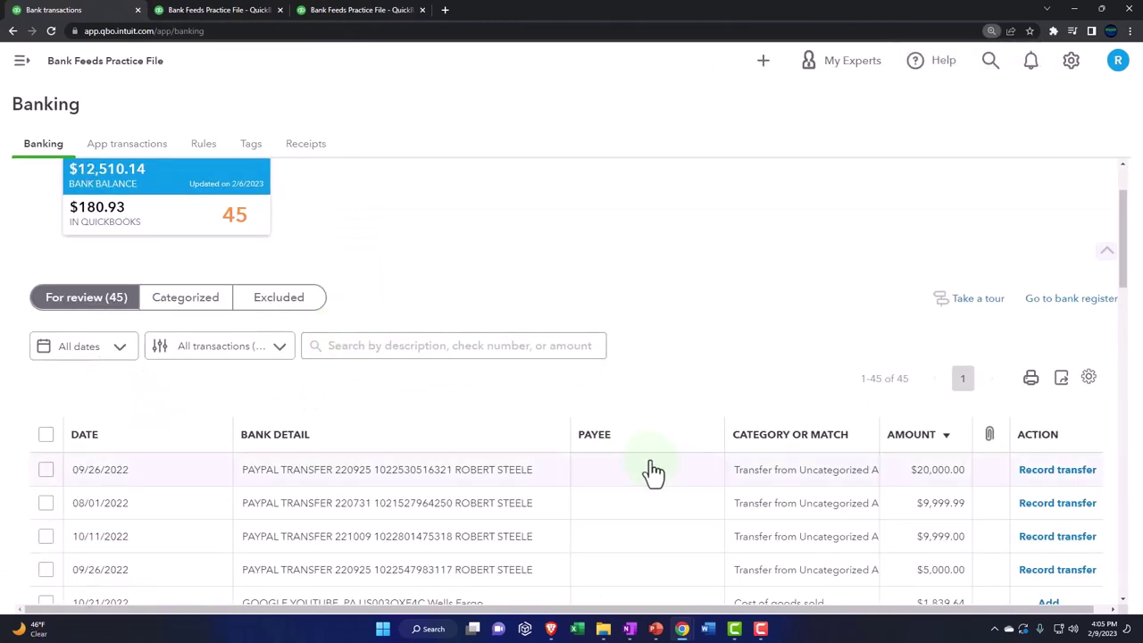
# - Sort the bank transactions by date, description, then amount with the largest first
pyautogui.scroll(-1, 408, 438)
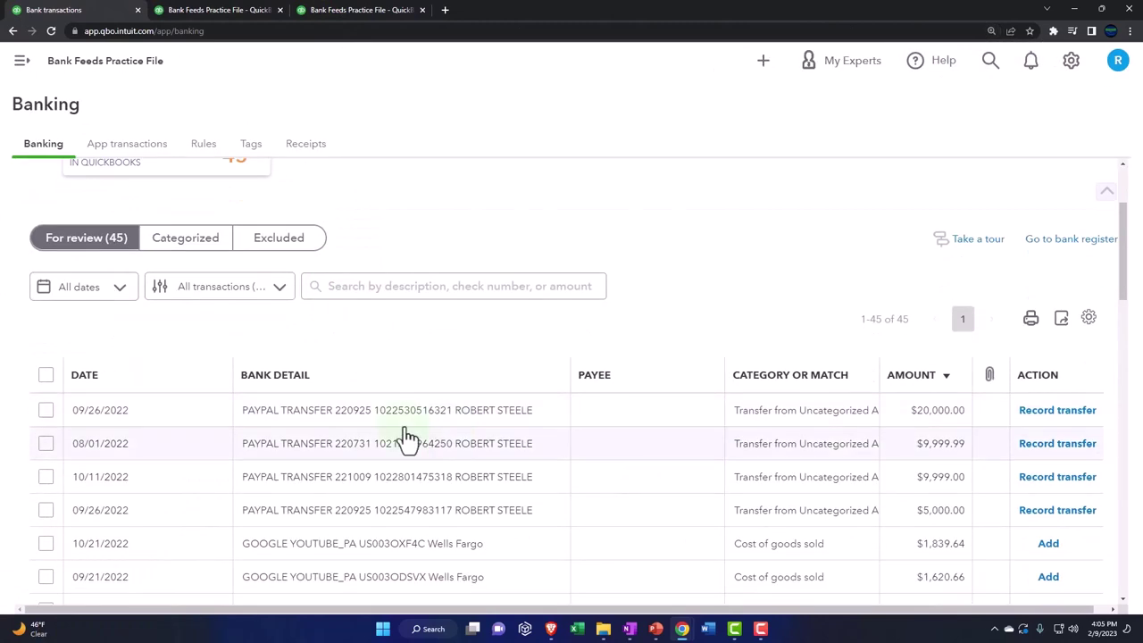
pyautogui.click(141, 387)
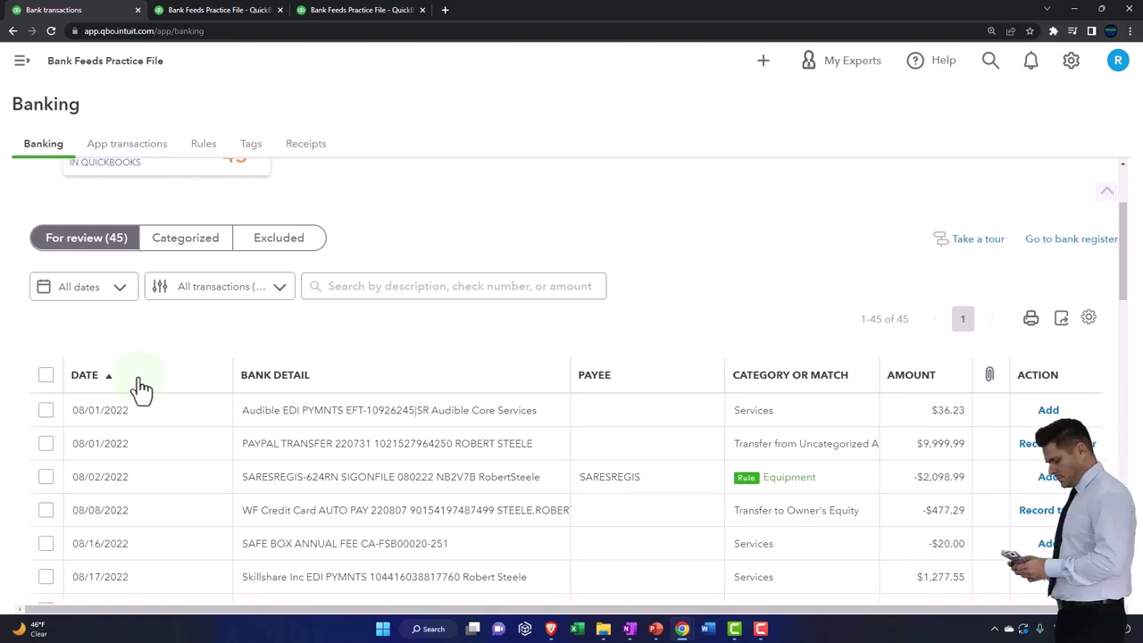
pyautogui.click(314, 390)
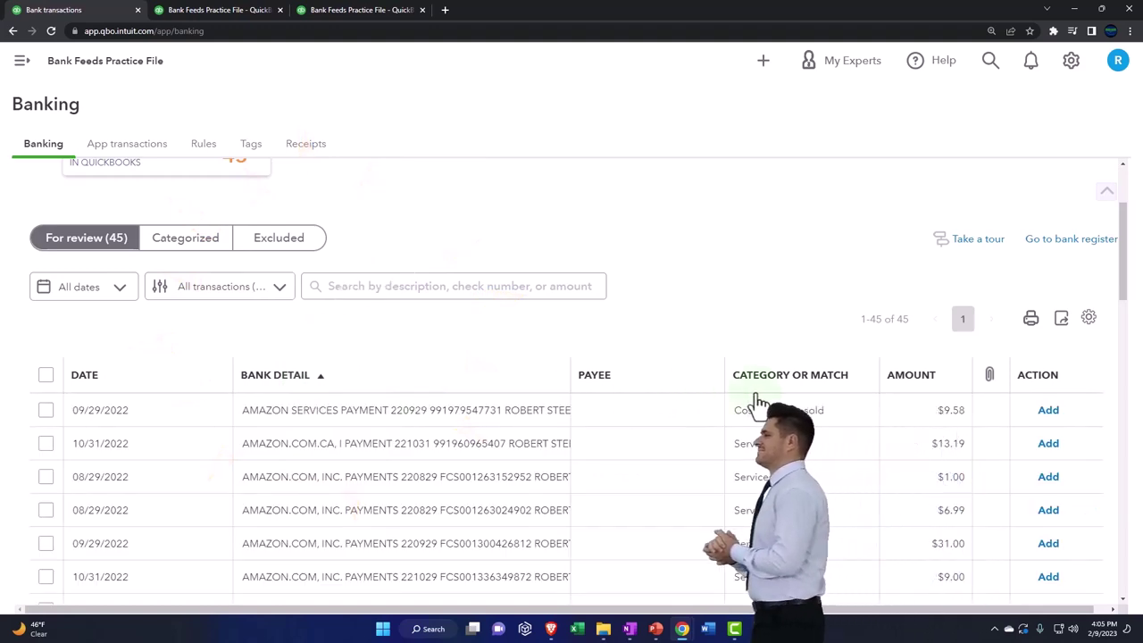
pyautogui.click(911, 382)
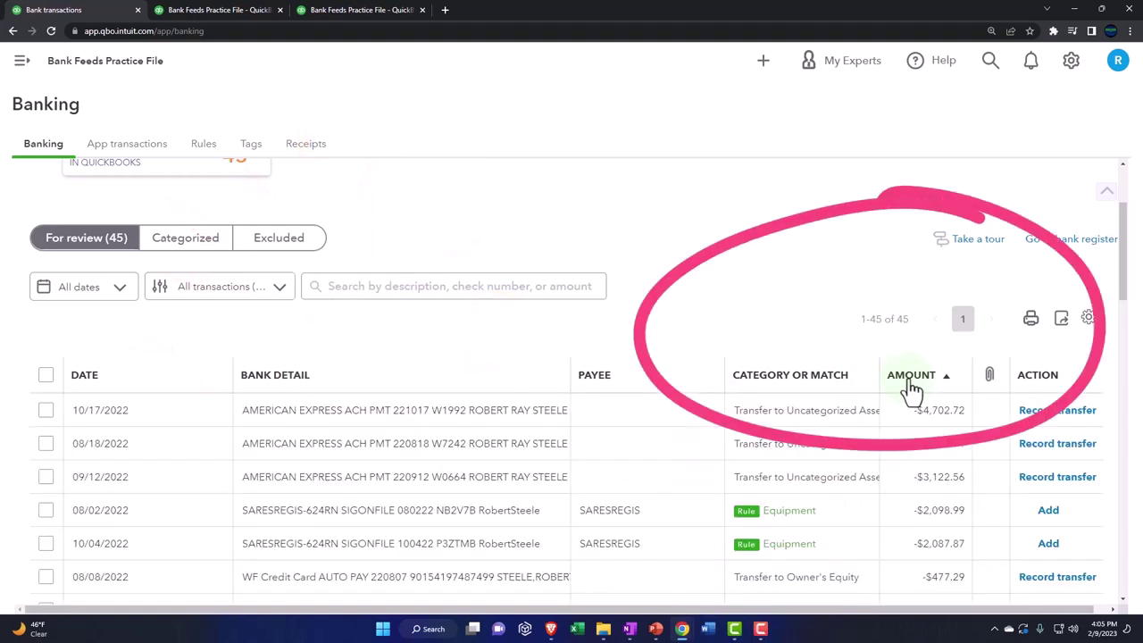
pyautogui.click(911, 383)
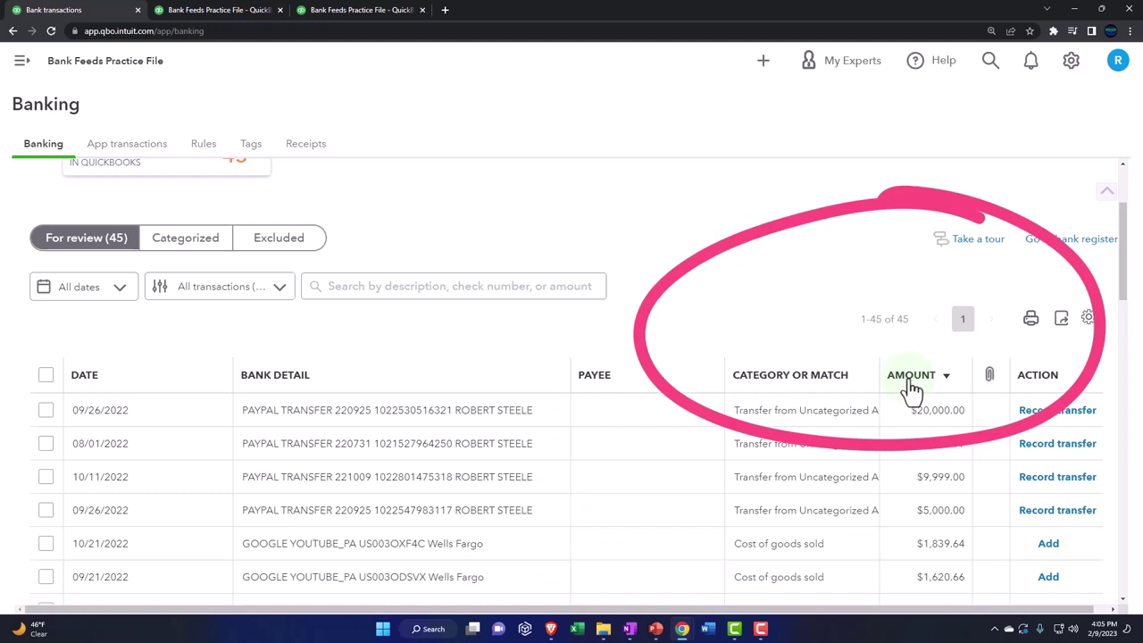
# - Expand the 08/29/2022 $6.99 AMAZON.COM payment row and select its Vendor/Customer field
pyautogui.scroll(-1, 911, 390)
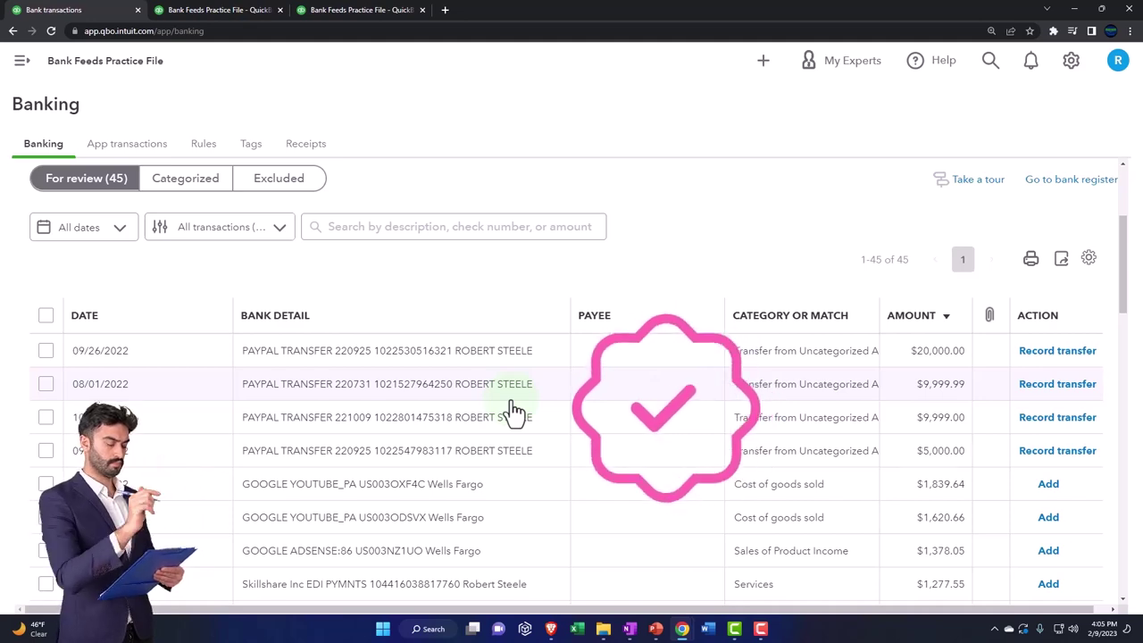
pyautogui.scroll(-3, 515, 410)
pyautogui.scroll(-4, 516, 411)
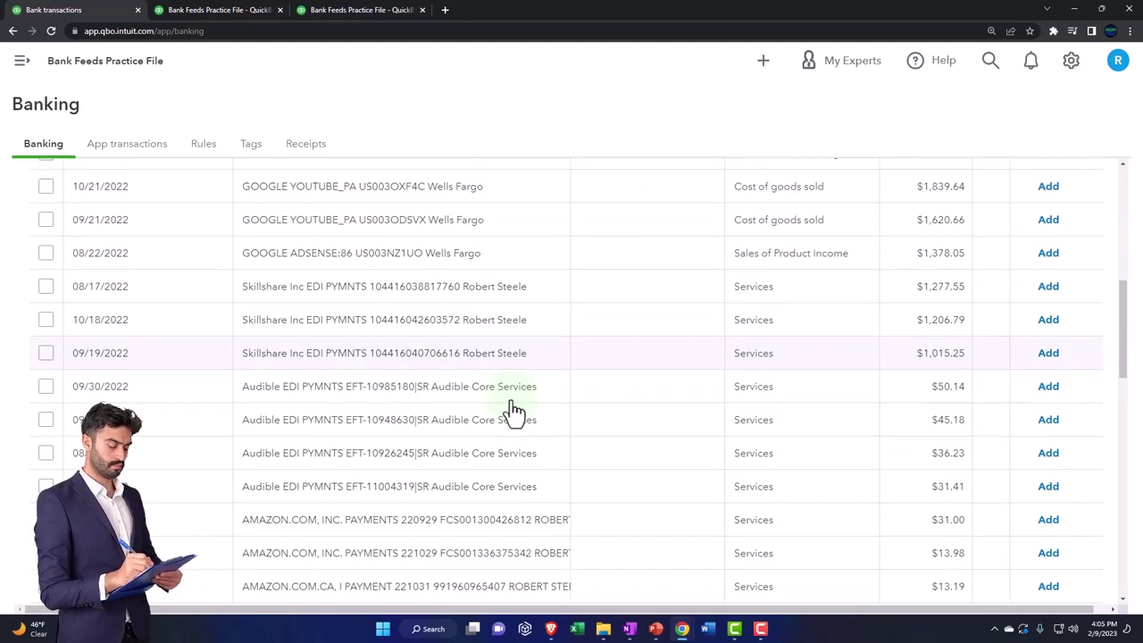
pyautogui.scroll(-1, 515, 411)
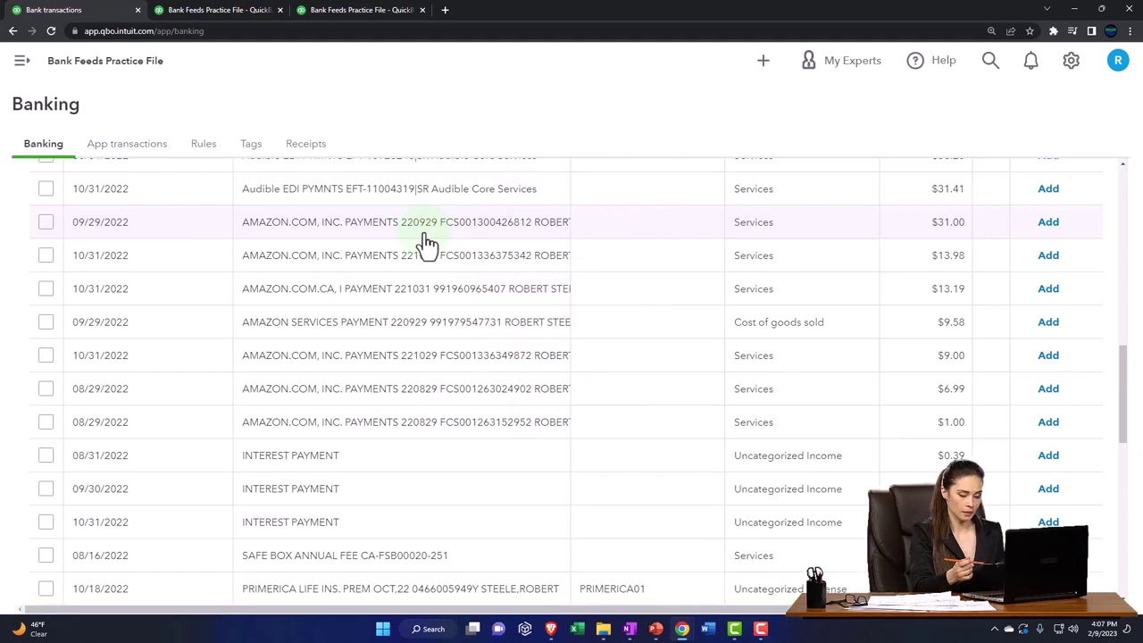
pyautogui.click(375, 386)
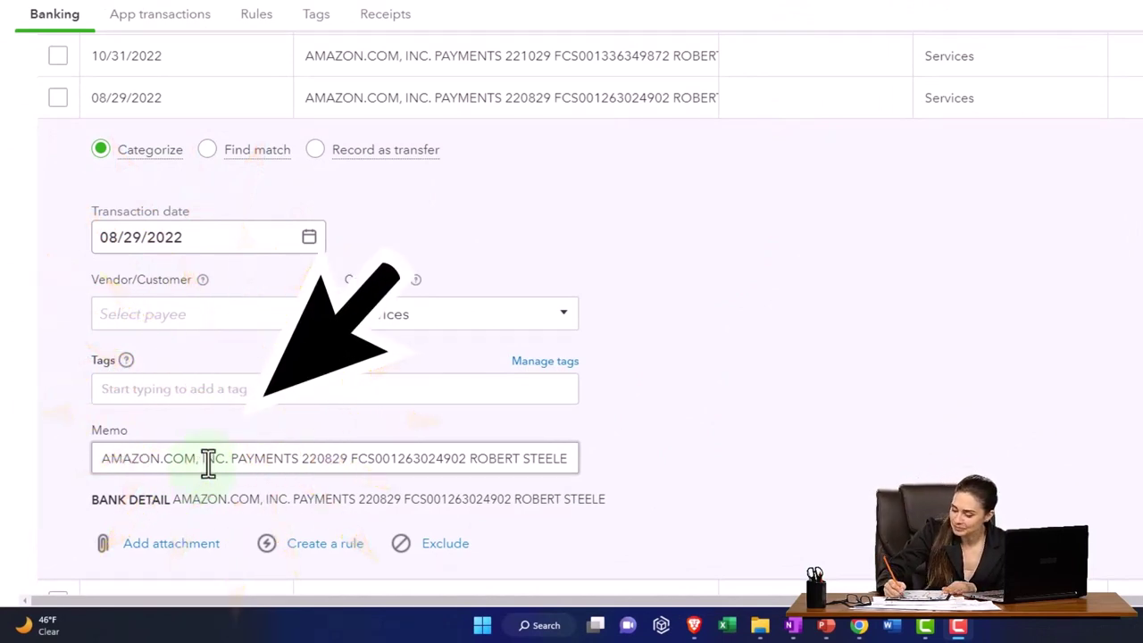
pyautogui.scroll(-3, 225, 447)
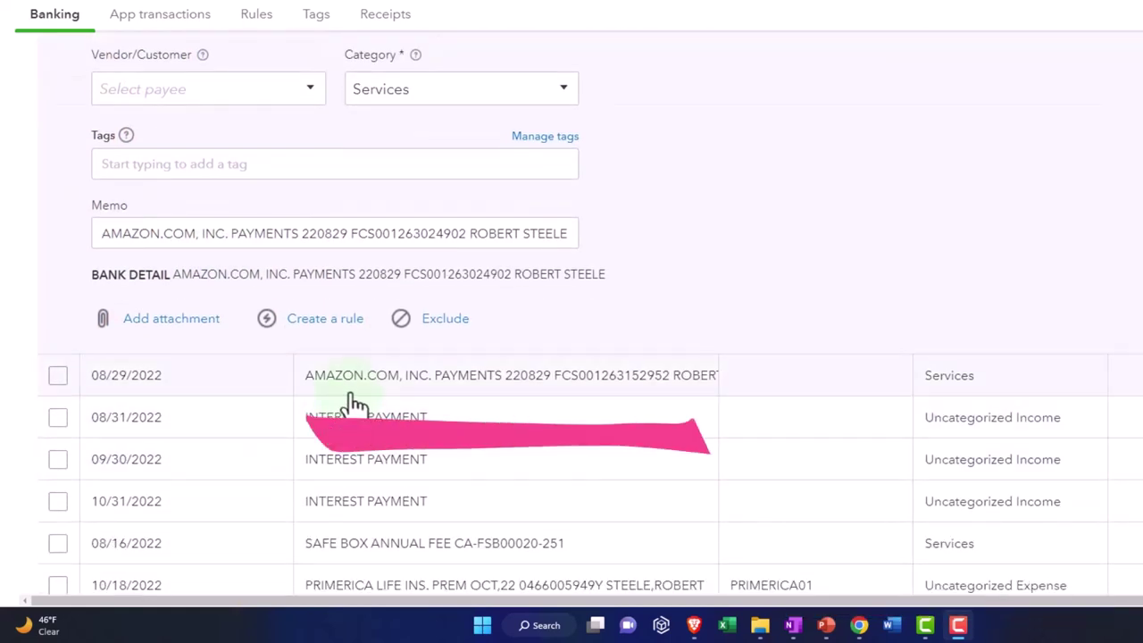
pyautogui.scroll(6, 356, 404)
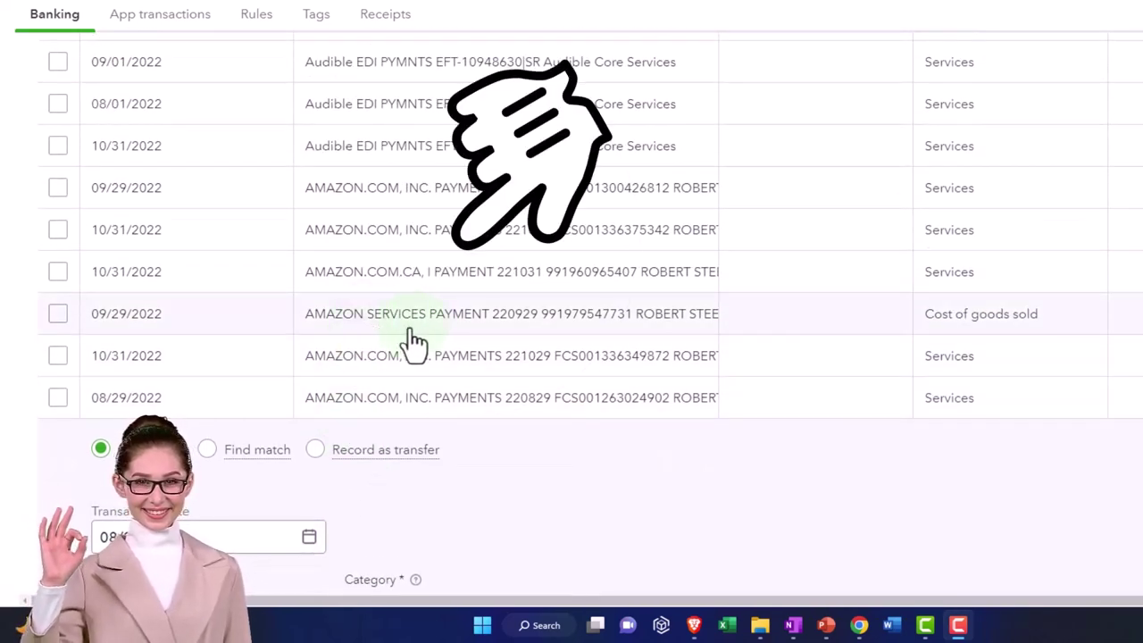
pyautogui.scroll(-3, 415, 344)
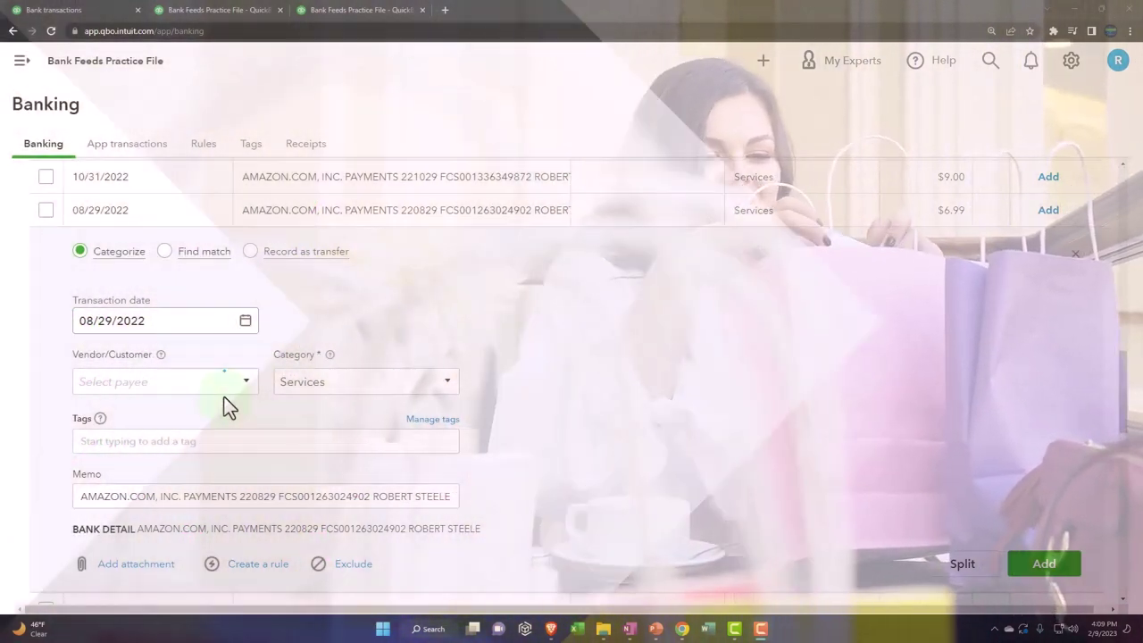
pyautogui.click(225, 399)
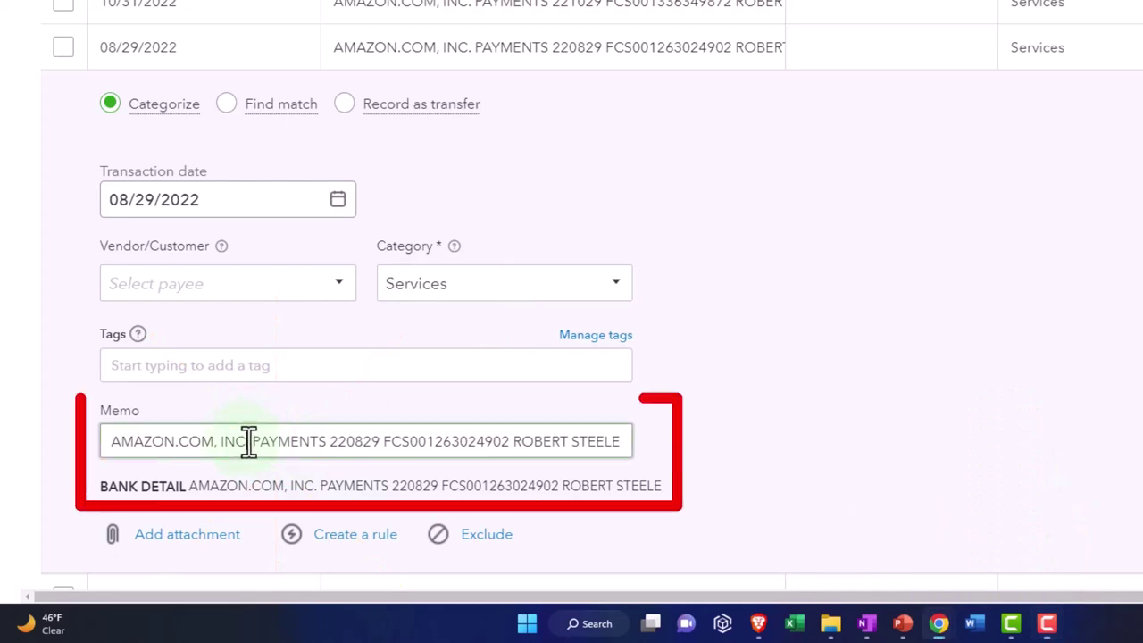
# - Paste AMAZON.COM, INC from the memo as payee and save it as a new customer
pyautogui.moveTo(247, 441); pyautogui.dragTo(122, 436)
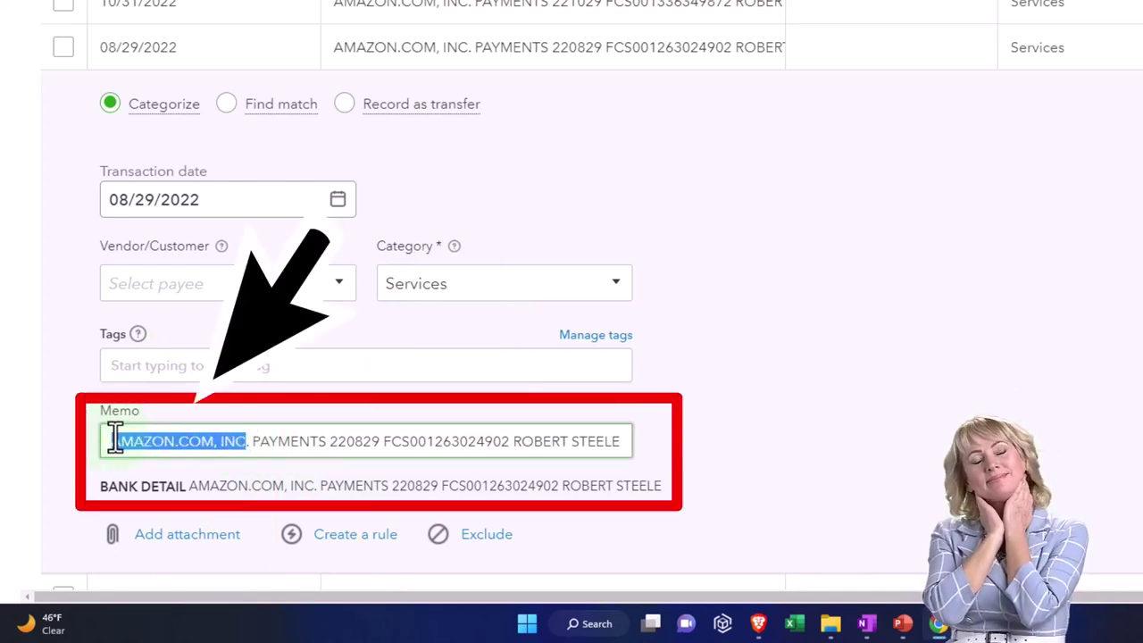
pyautogui.click(164, 286)
pyautogui.write('AMAZON.COM, INC')
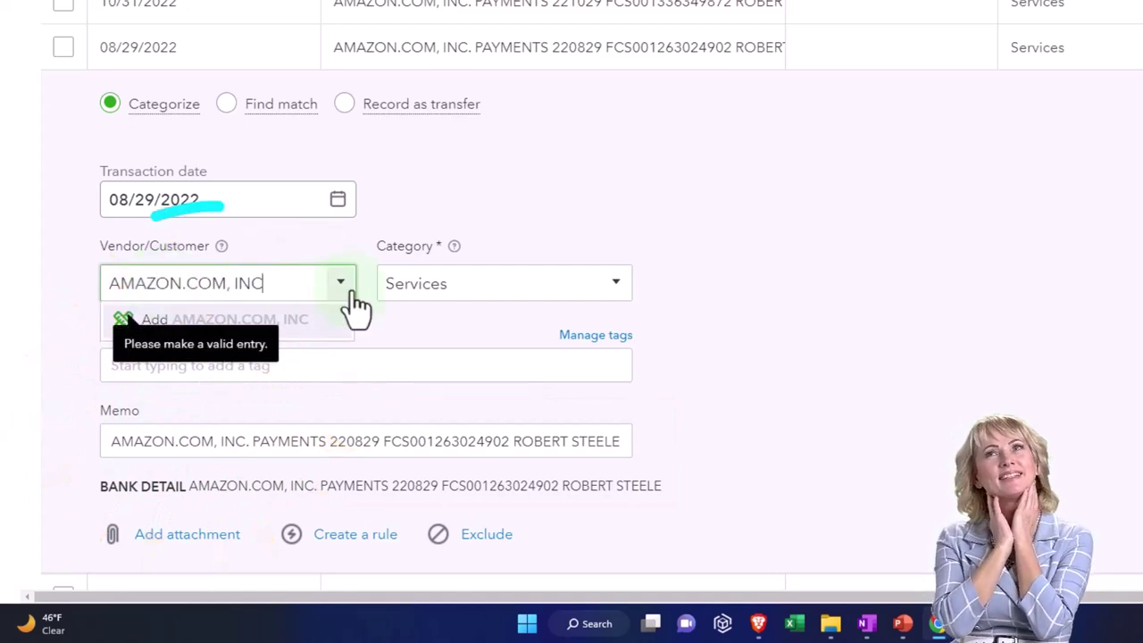
pyautogui.press('Escape')
pyautogui.click(353, 292)
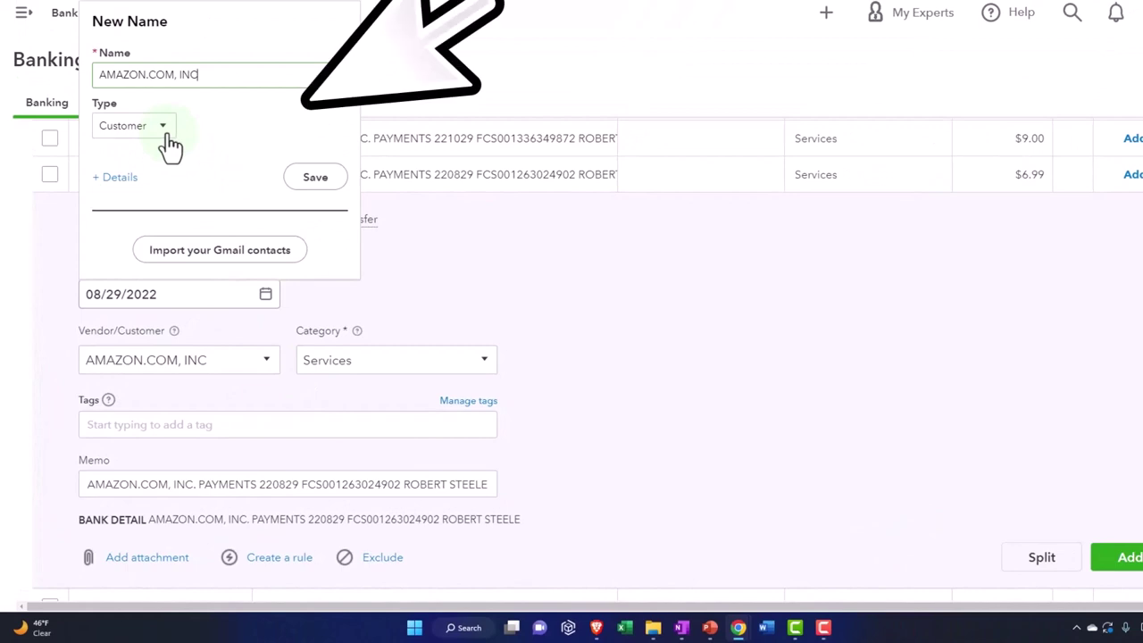
pyautogui.click(305, 178)
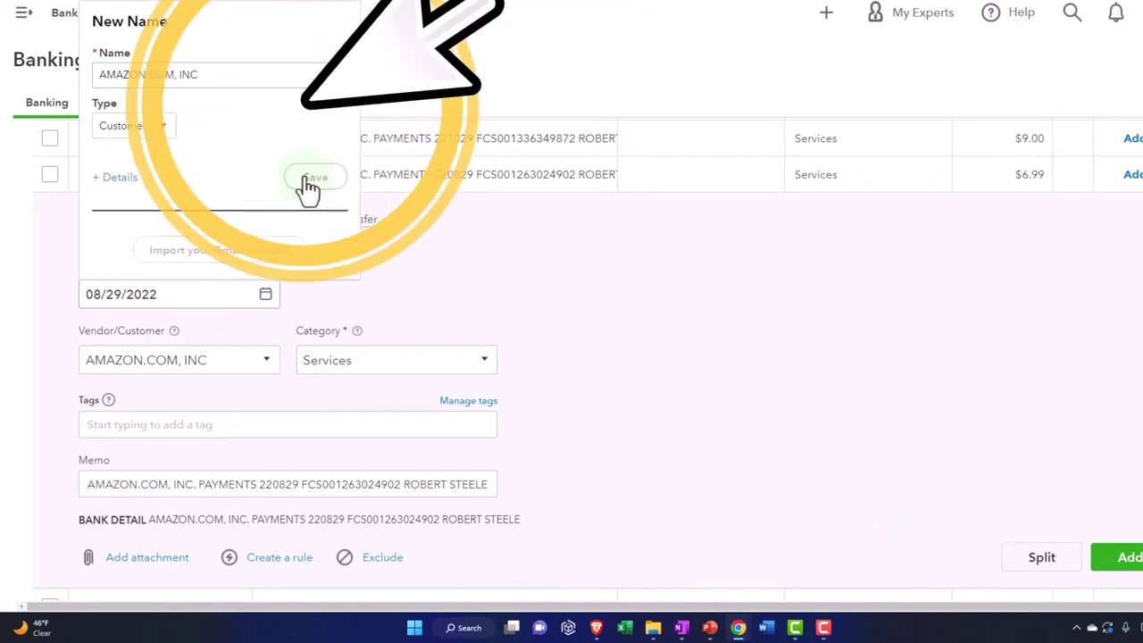
pyautogui.click(485, 362)
# - Add the Income account 'Amazon Prime', detail type Other Primary Income, and save it
pyautogui.scroll(10, 434, 276)
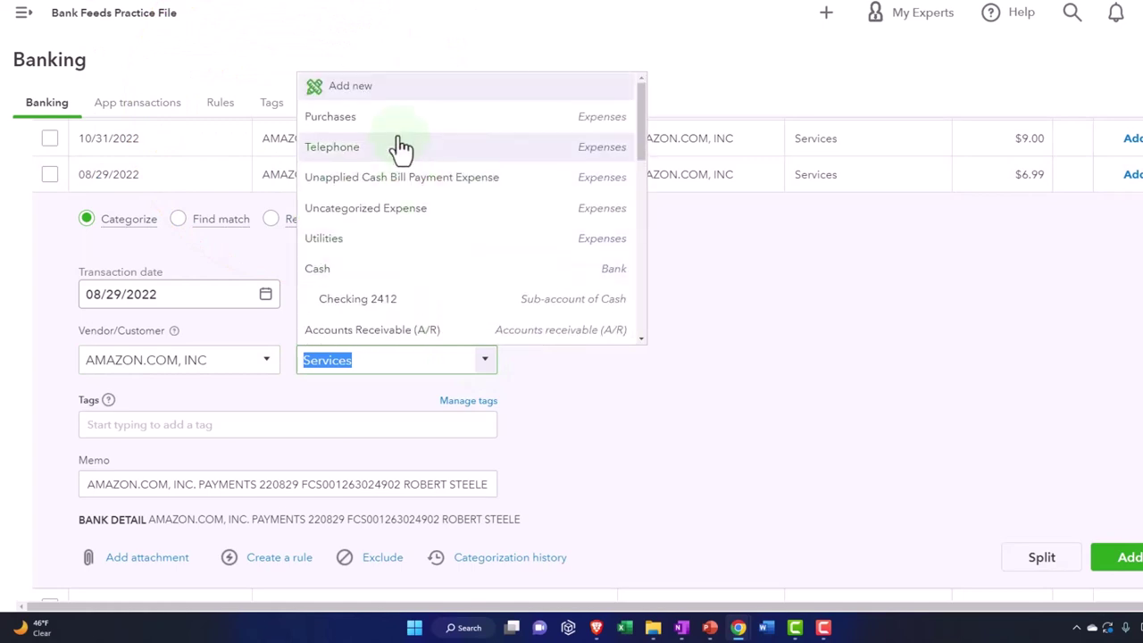
pyautogui.click(359, 90)
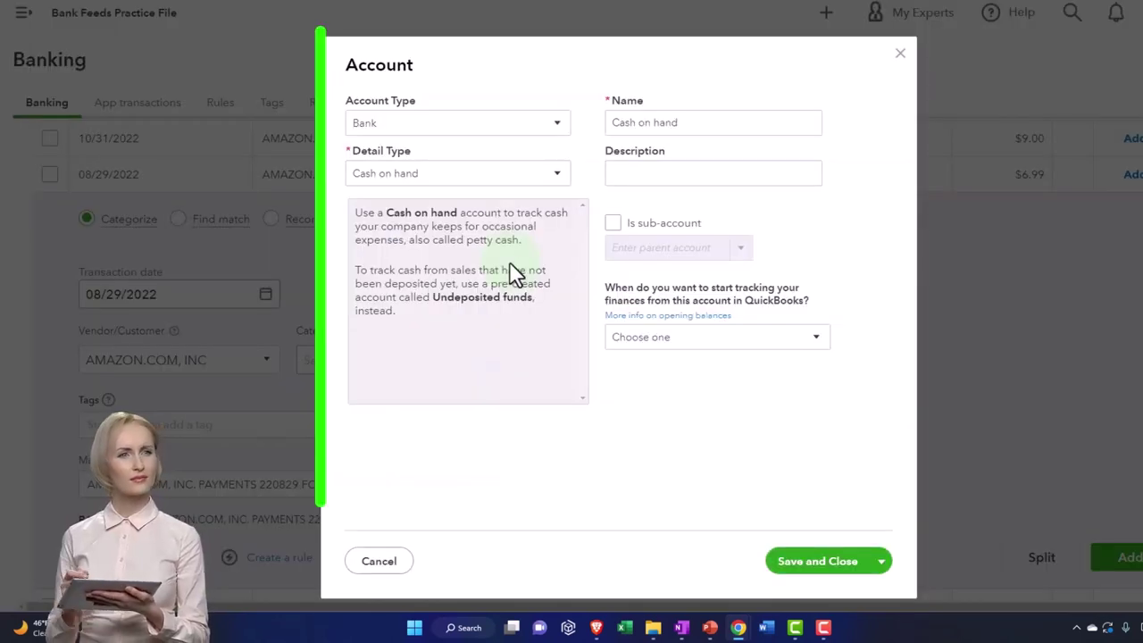
pyautogui.click(555, 128)
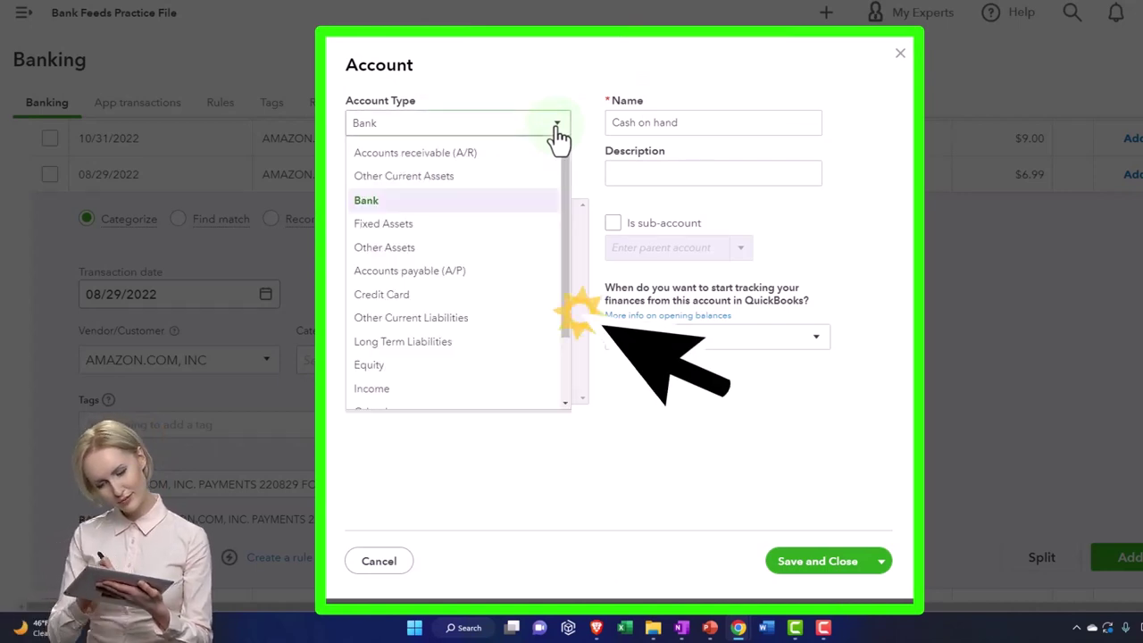
pyautogui.scroll(-1, 475, 327)
pyautogui.click(474, 327)
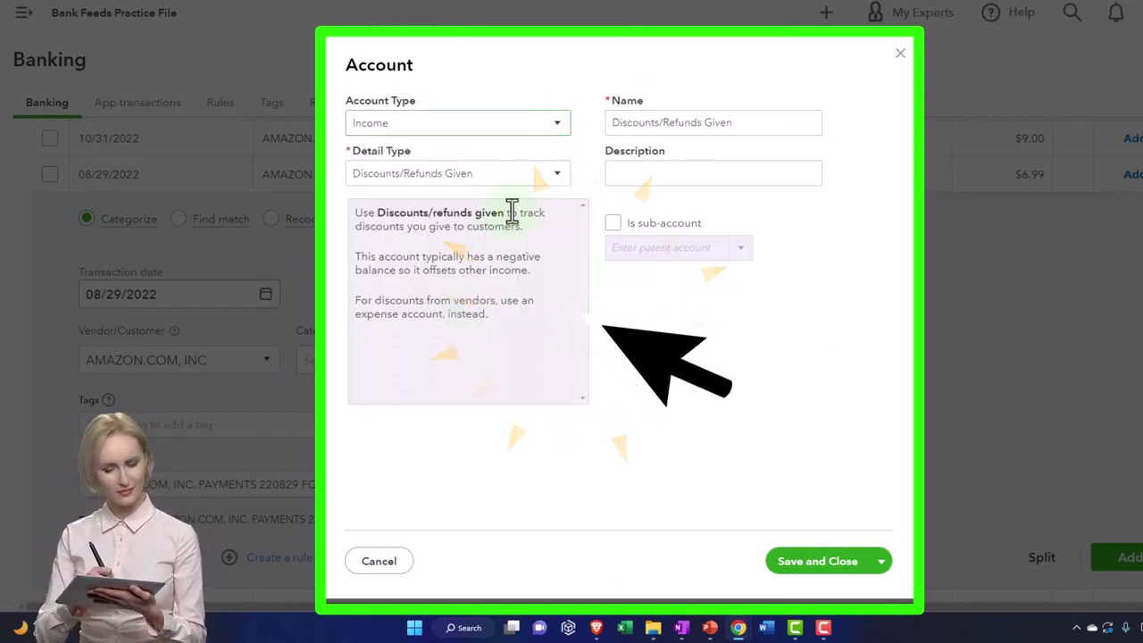
pyautogui.click(543, 177)
pyautogui.click(517, 252)
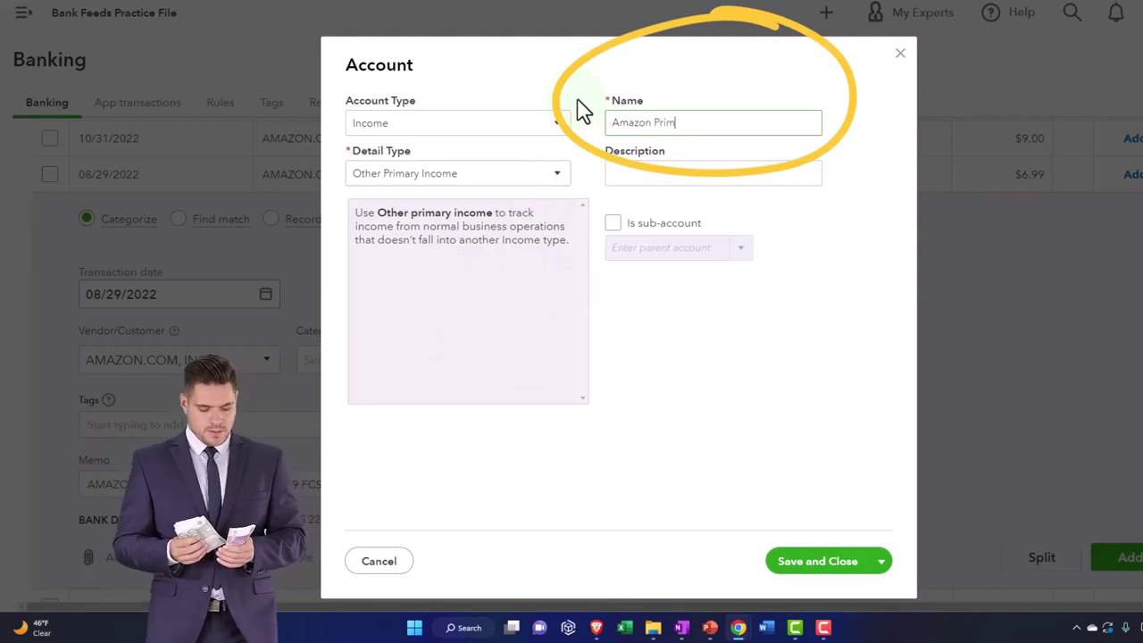
pyautogui.write('e')
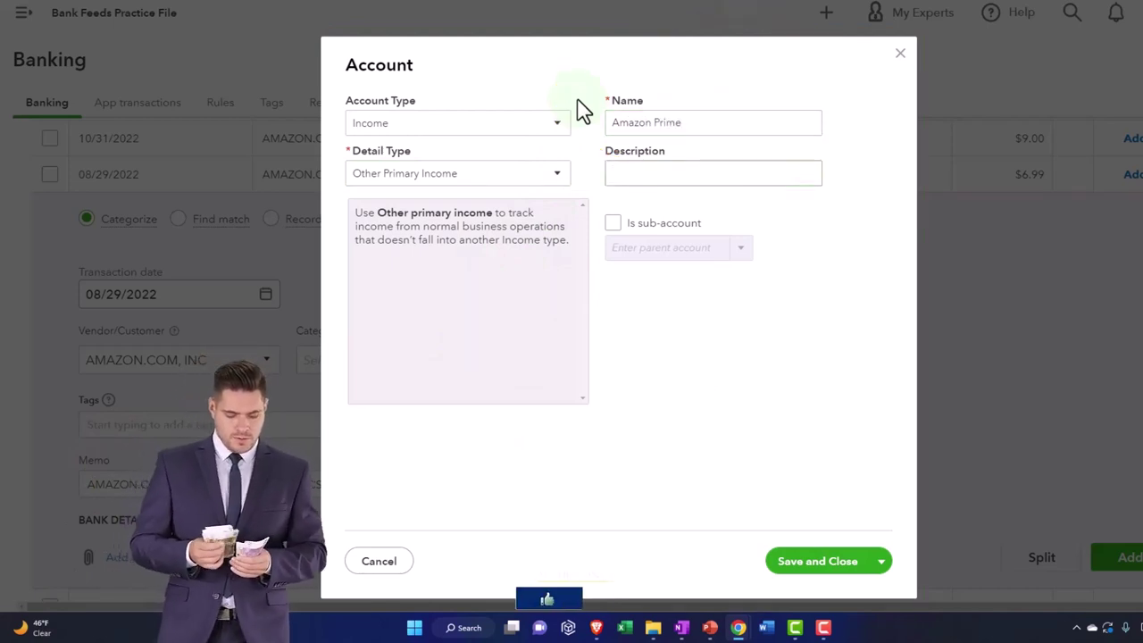
pyautogui.press('Tab')
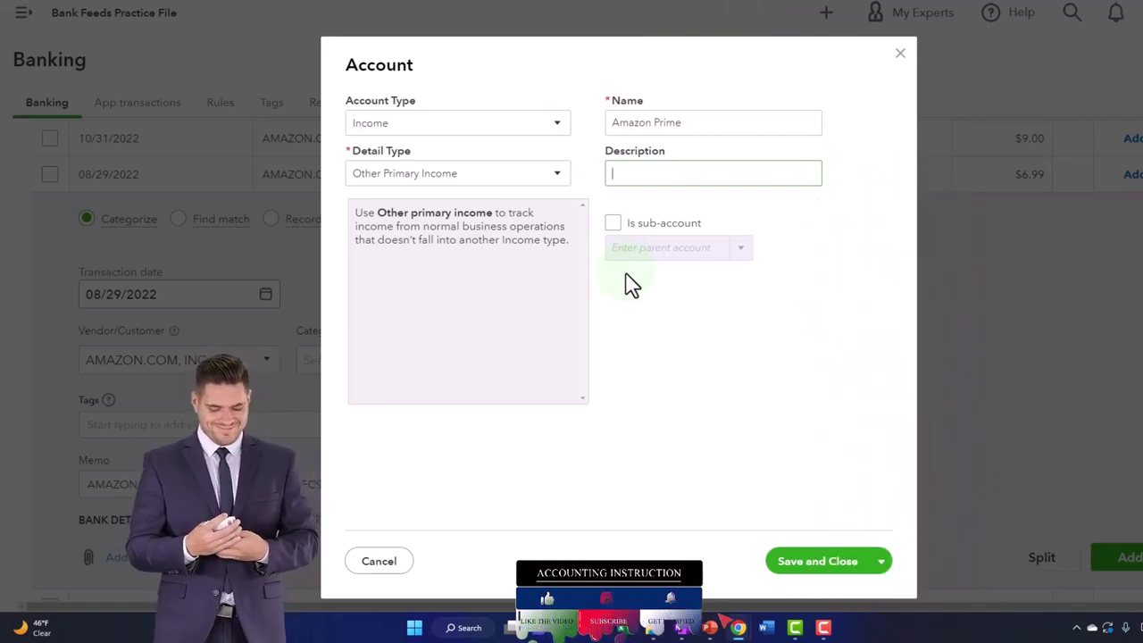
pyautogui.click(804, 562)
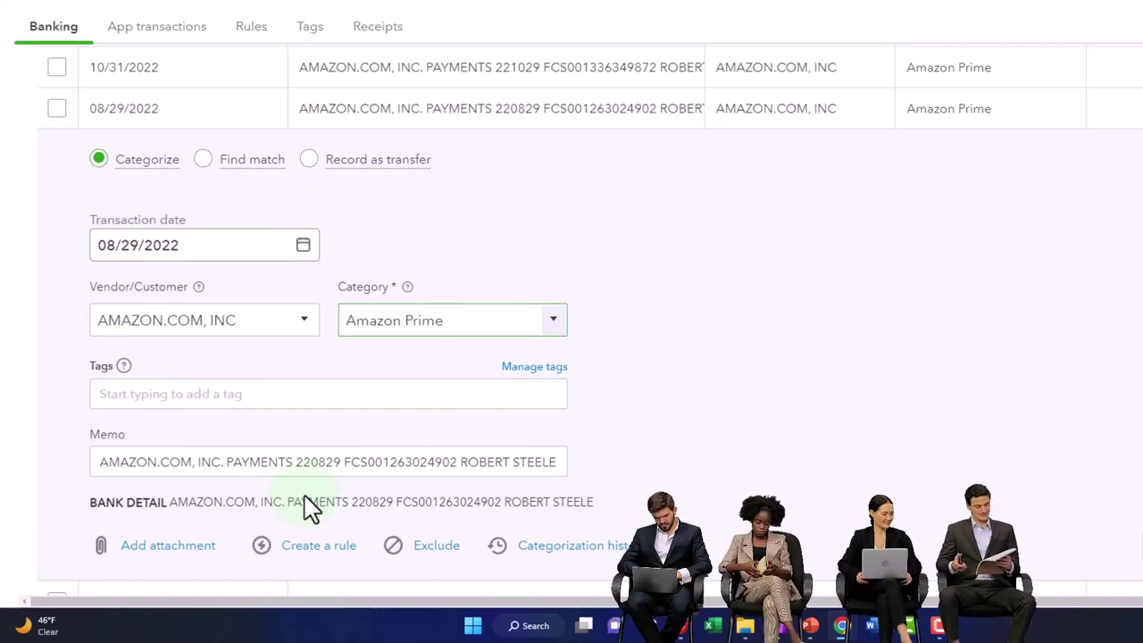
pyautogui.scroll(2, 308, 509)
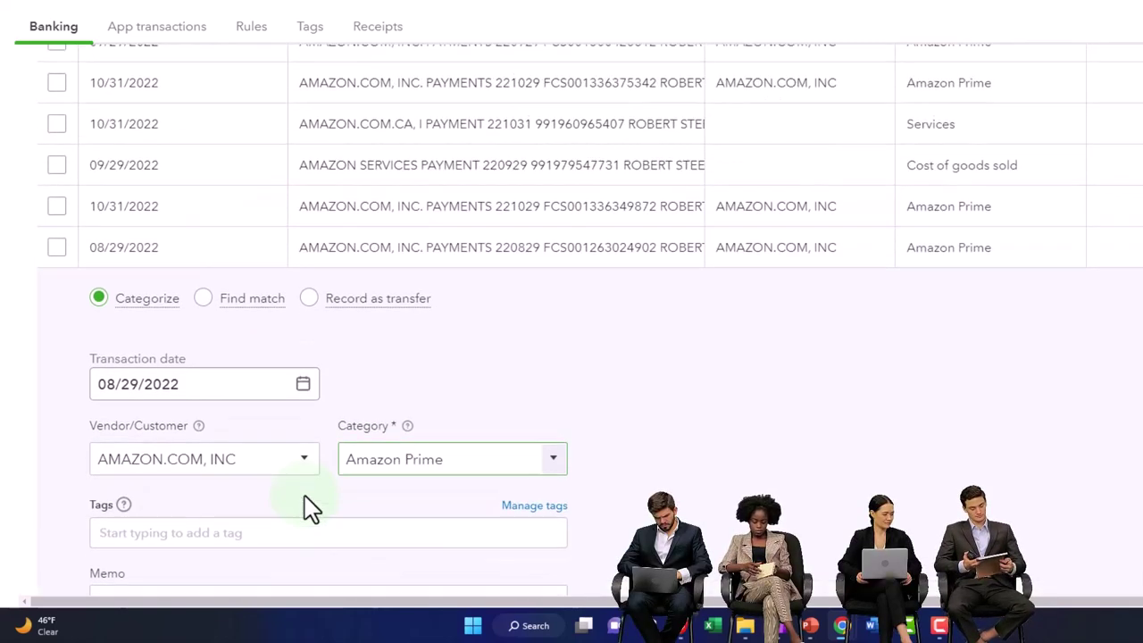
pyautogui.scroll(3, 308, 509)
pyautogui.click(333, 338)
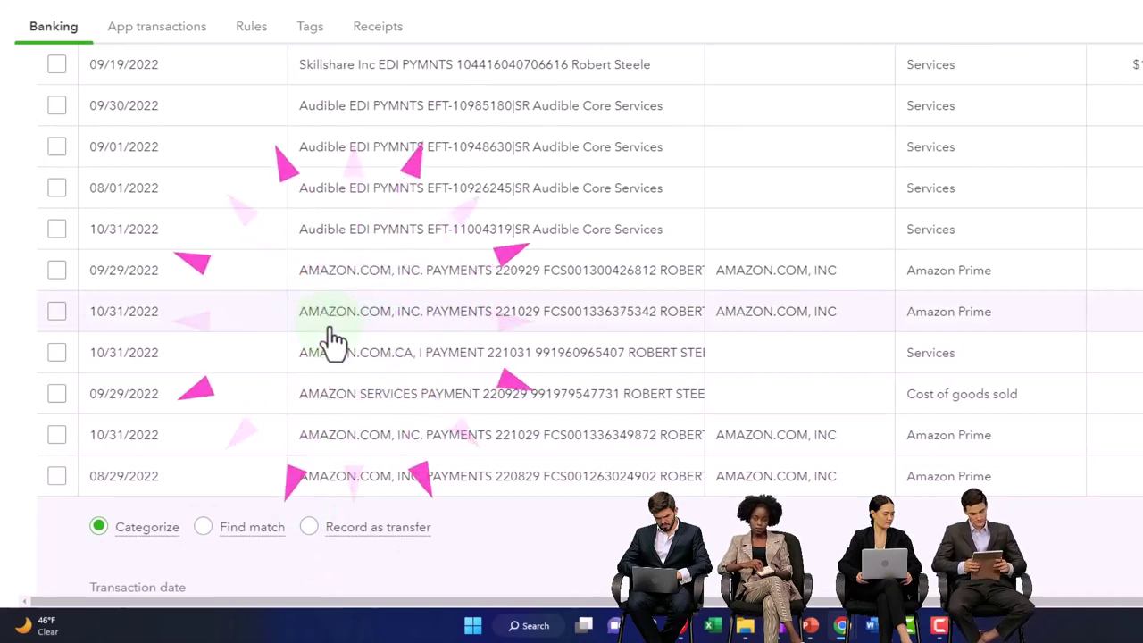
pyautogui.scroll(-2, 333, 337)
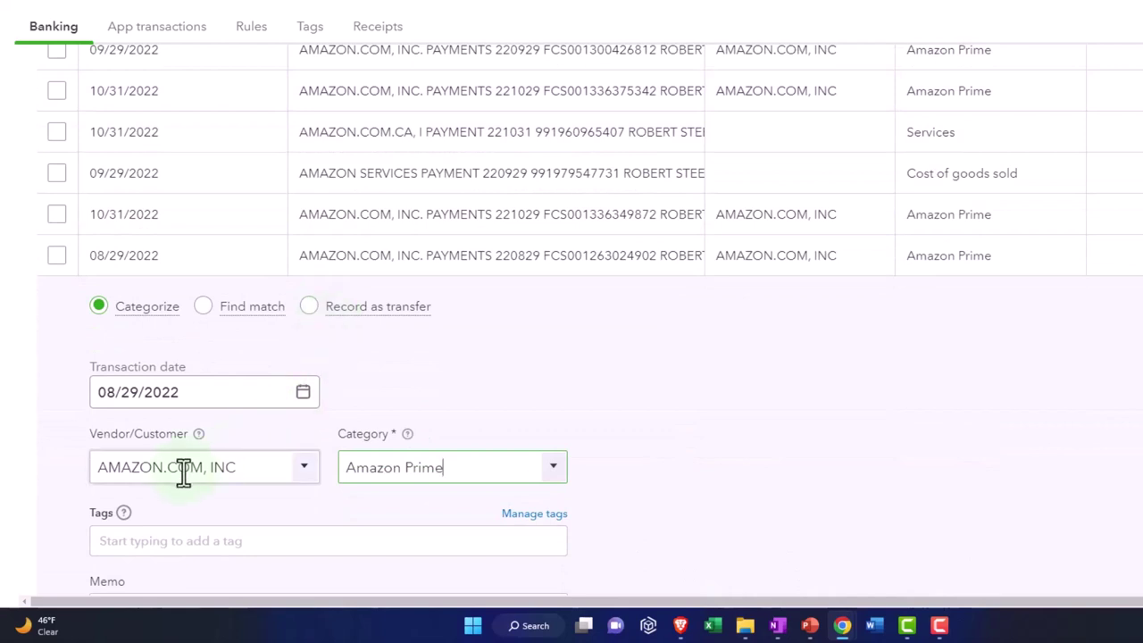
pyautogui.scroll(-1, 183, 473)
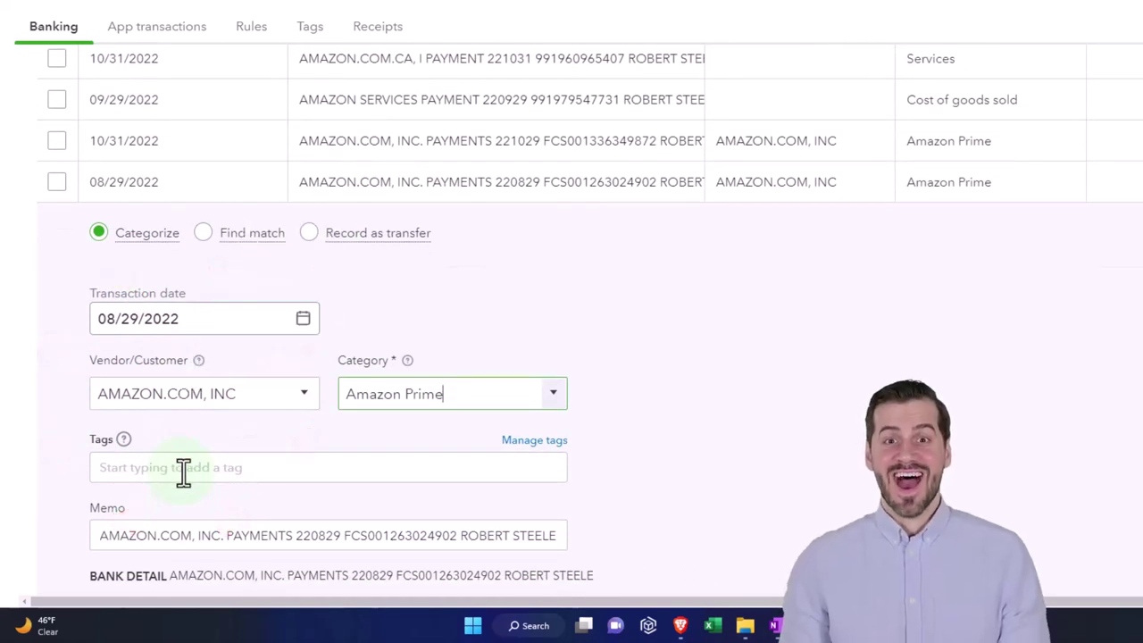
pyautogui.scroll(-1, 183, 473)
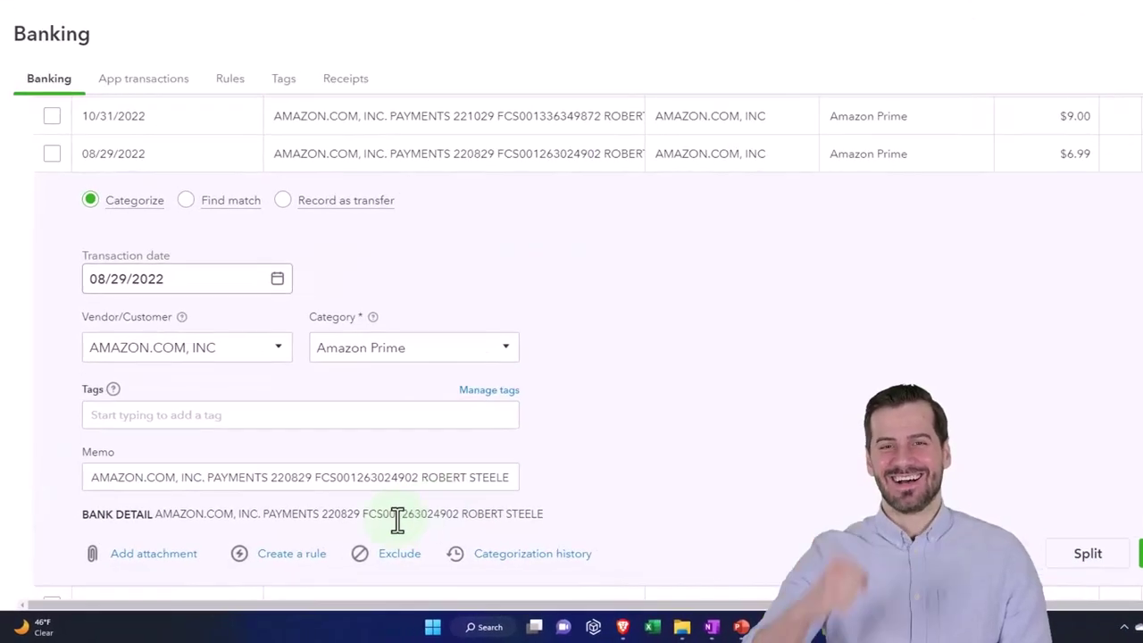
# - Start a bank rule from this deposit and name it AMAZON.COM, INC. from the bank memo
pyautogui.click(356, 543)
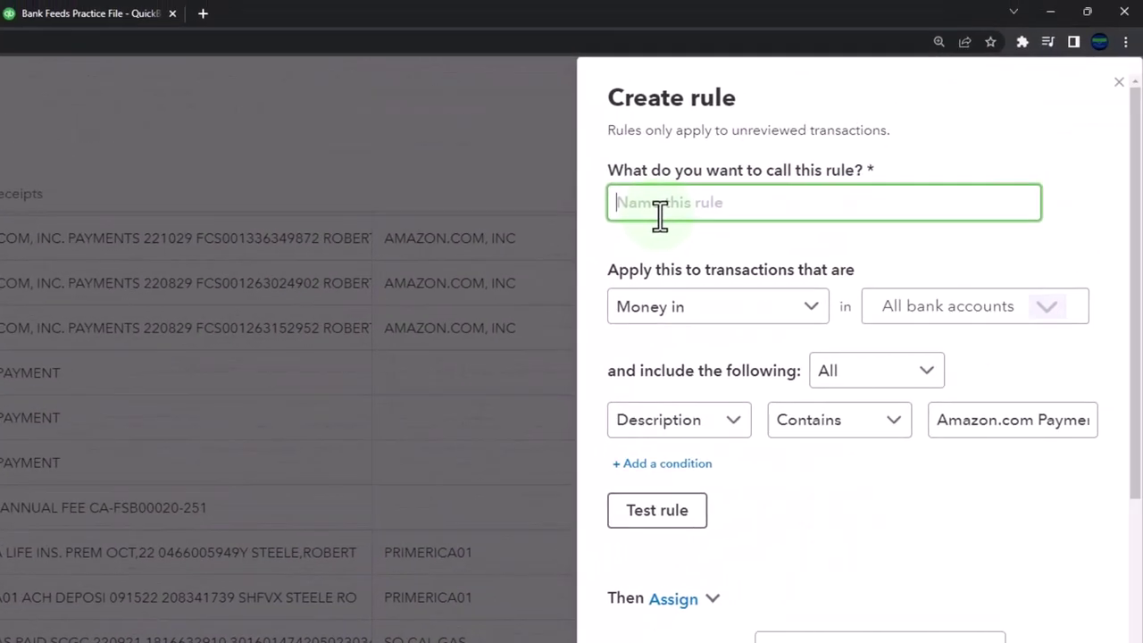
pyautogui.click(946, 420)
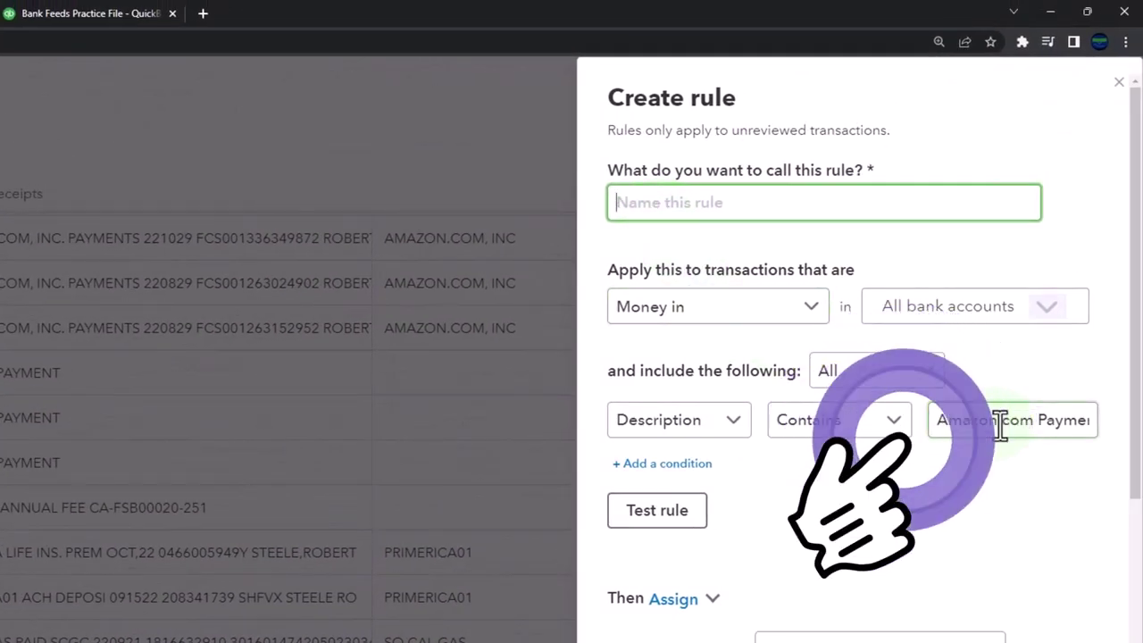
pyautogui.scroll(-2, 995, 416)
pyautogui.scroll(-4, 1003, 418)
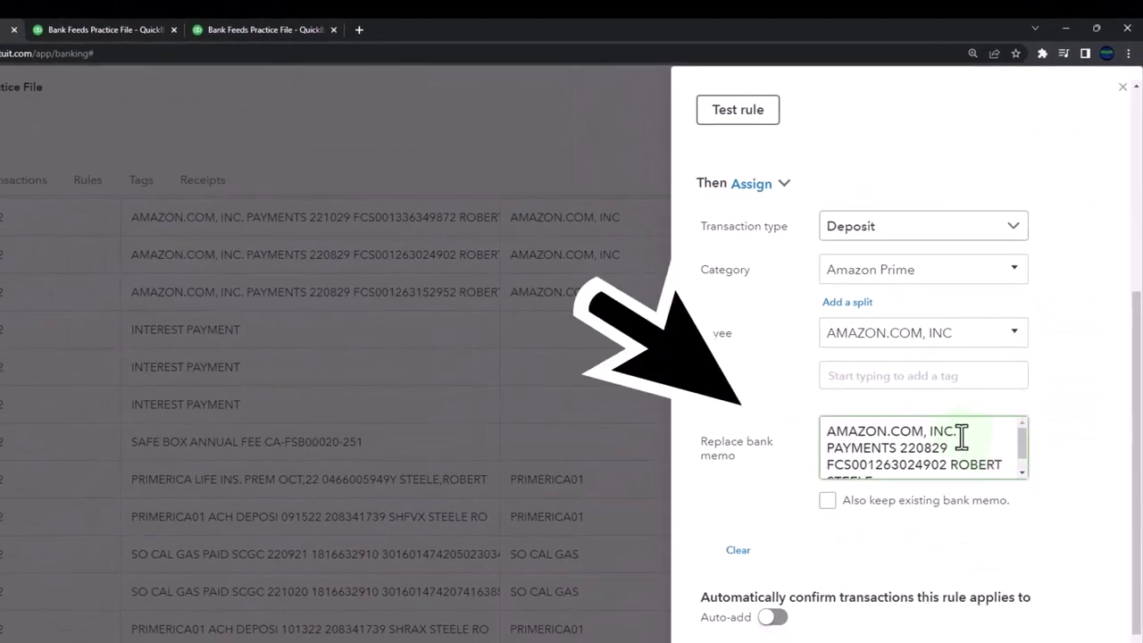
pyautogui.moveTo(914, 432); pyautogui.dragTo(830, 429)
pyautogui.hotkey('ctrl', 'c')
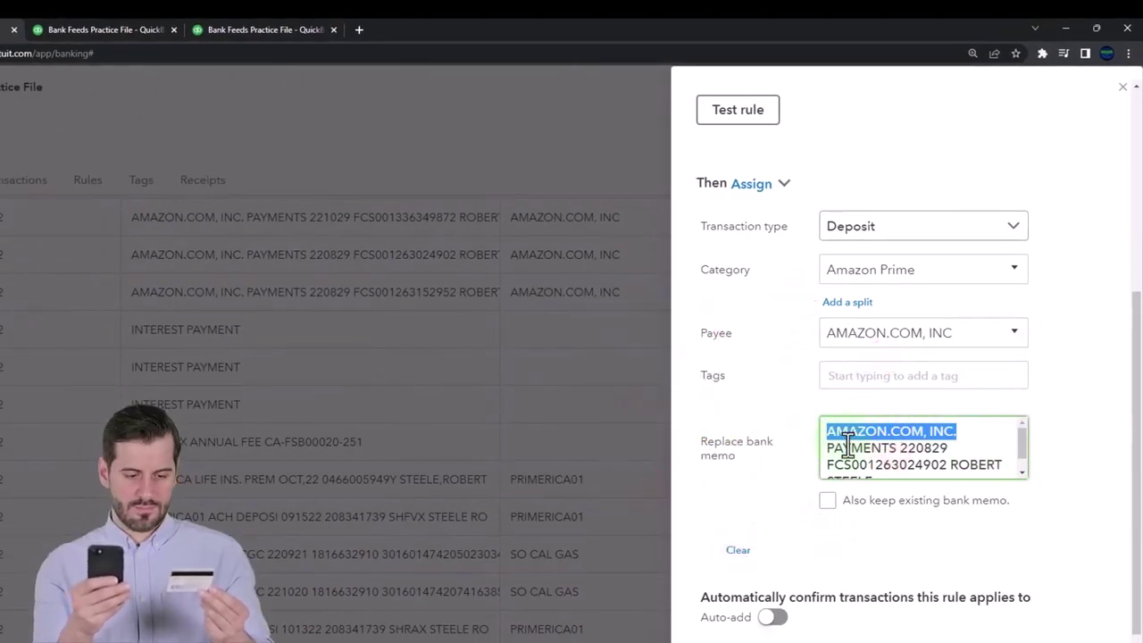
pyautogui.scroll(4, 848, 444)
pyautogui.click(741, 192)
pyautogui.hotkey('ctrl', 'v')
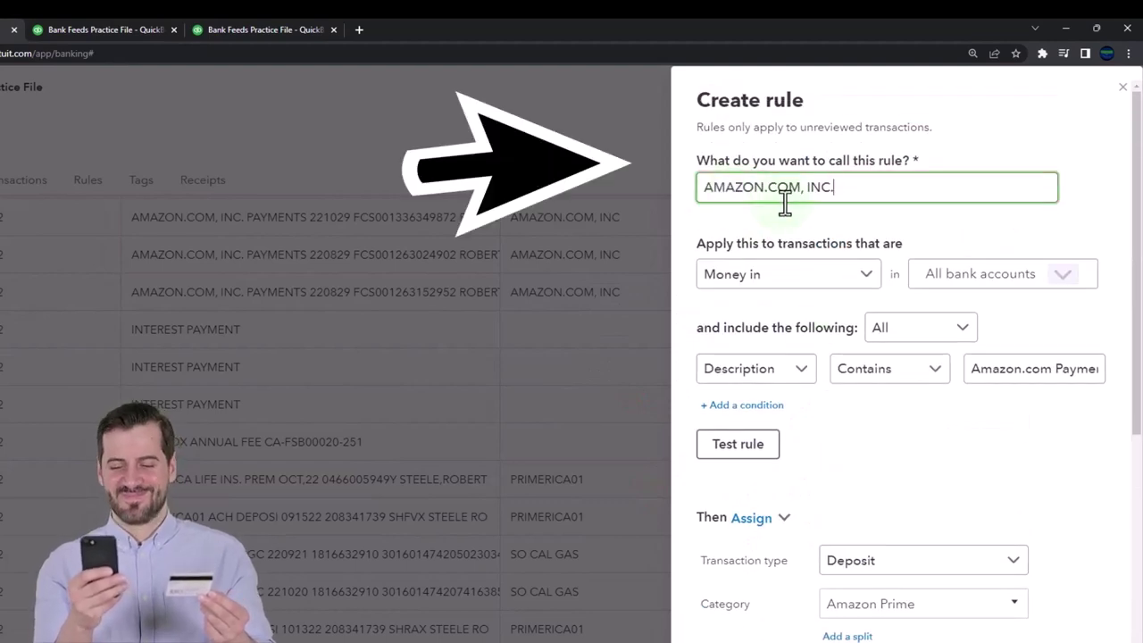
# - Keep the rule on money in, with the condition set to Bank text Contains
pyautogui.click(864, 284)
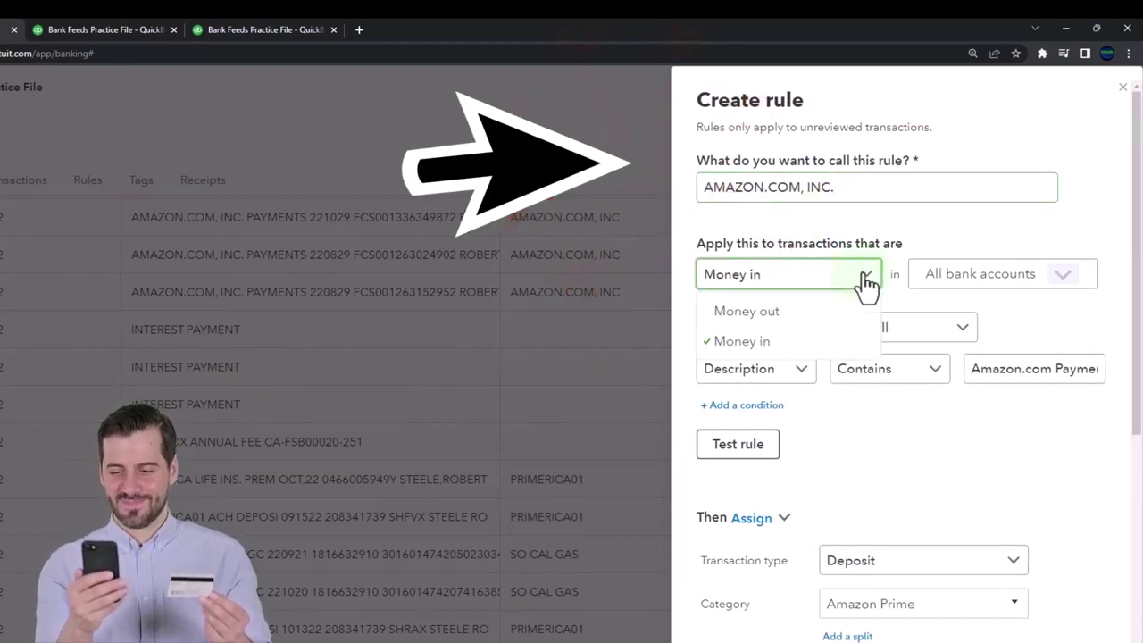
pyautogui.click(866, 282)
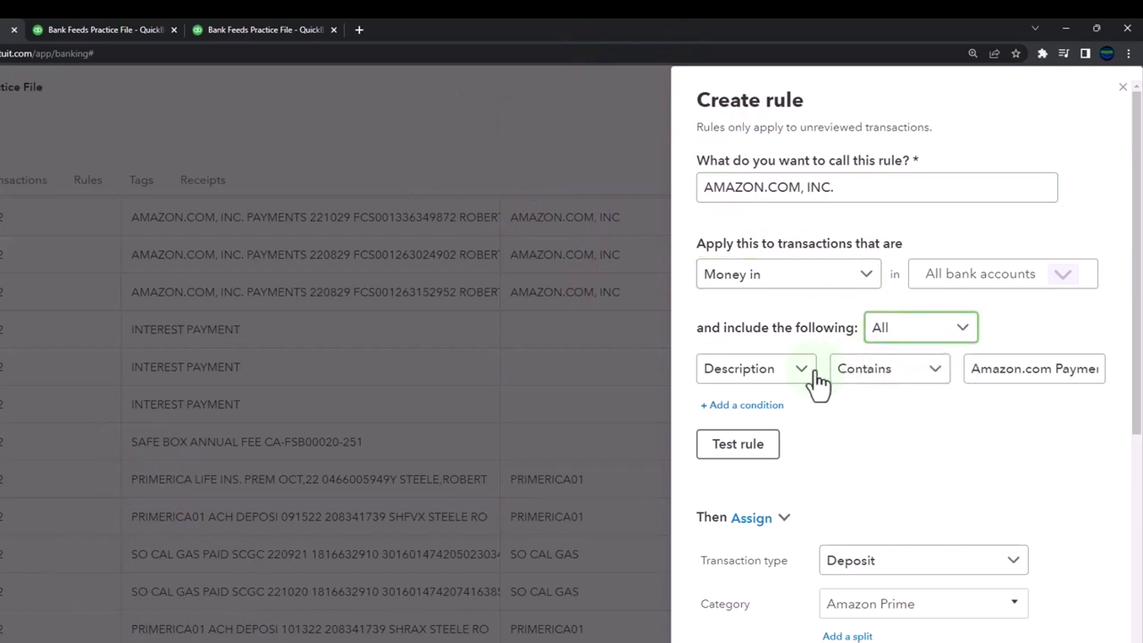
pyautogui.click(759, 446)
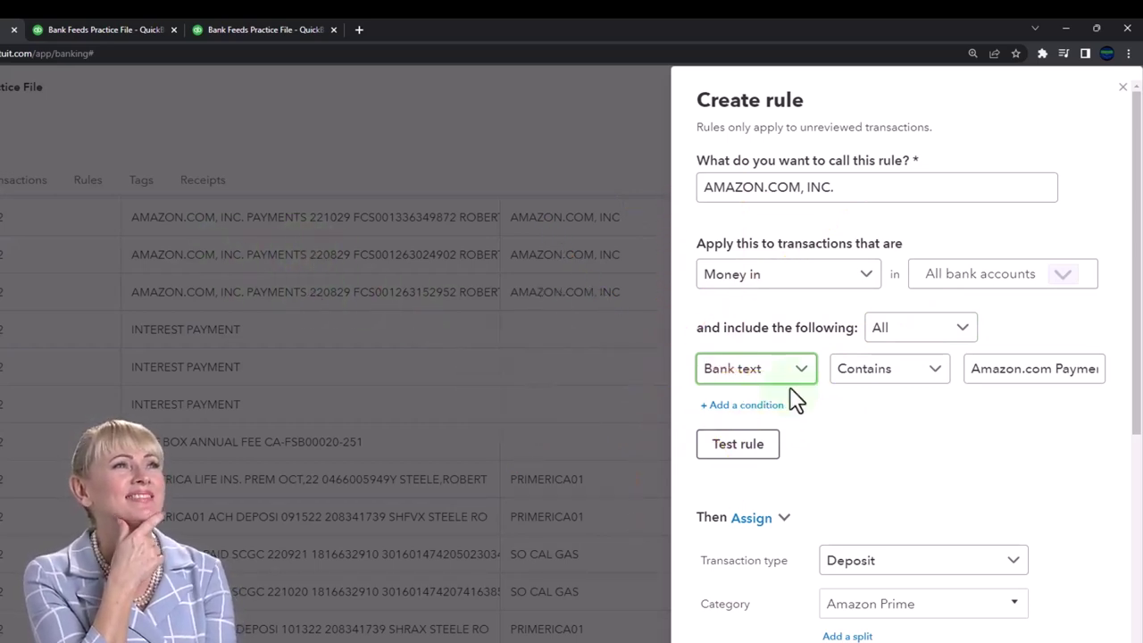
pyautogui.click(936, 371)
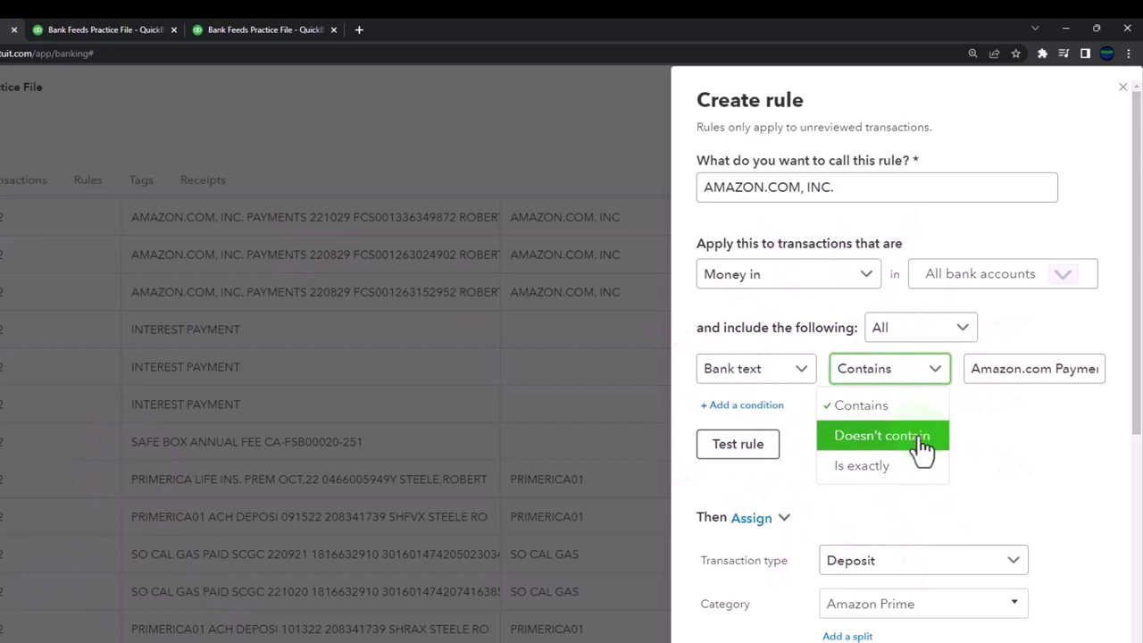
pyautogui.click(896, 406)
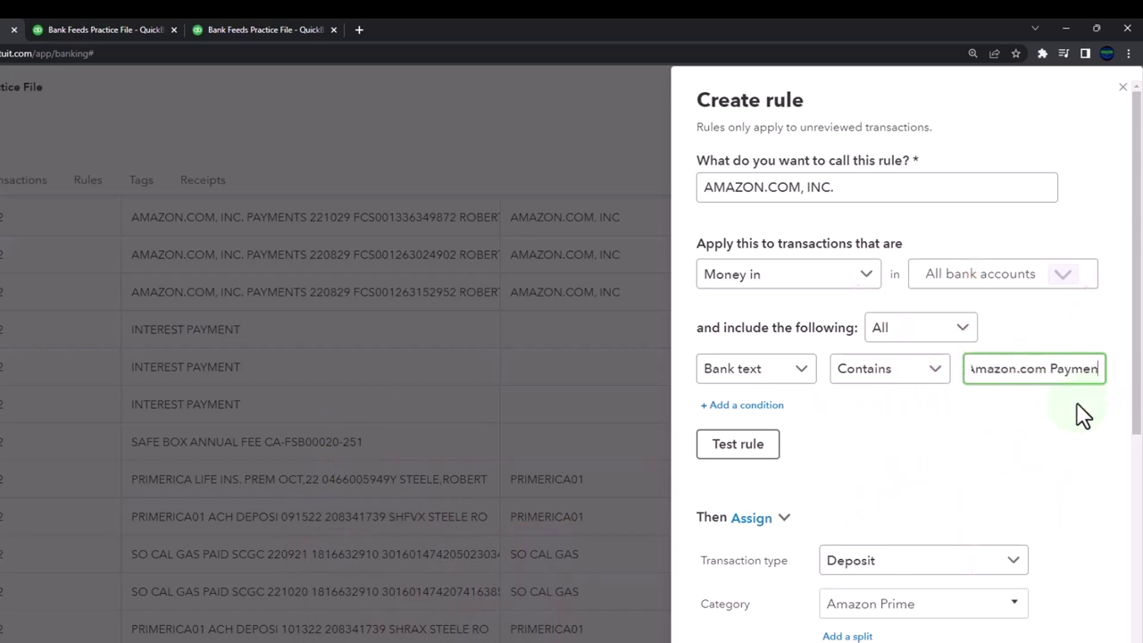
# - Set the condition's Contains text to AMAZON.COM, INC, copied from the bank memo
pyautogui.press('BackSpace')
pyautogui.scroll(-3, 924, 434)
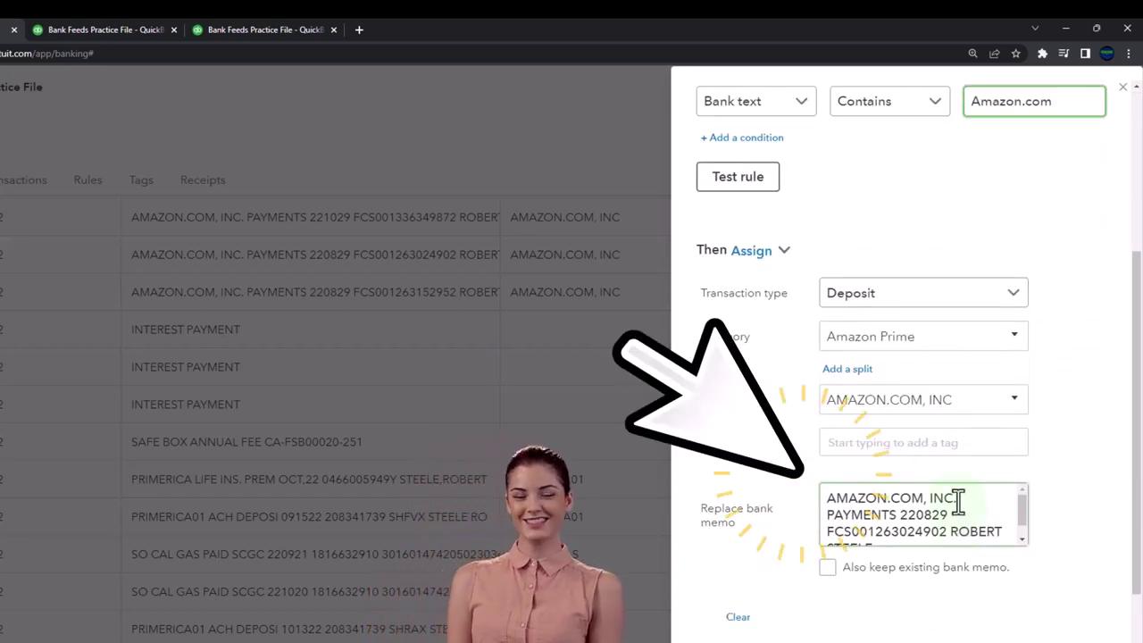
pyautogui.moveTo(956, 498); pyautogui.dragTo(832, 497)
pyautogui.hotkey('ctrl', 'c')
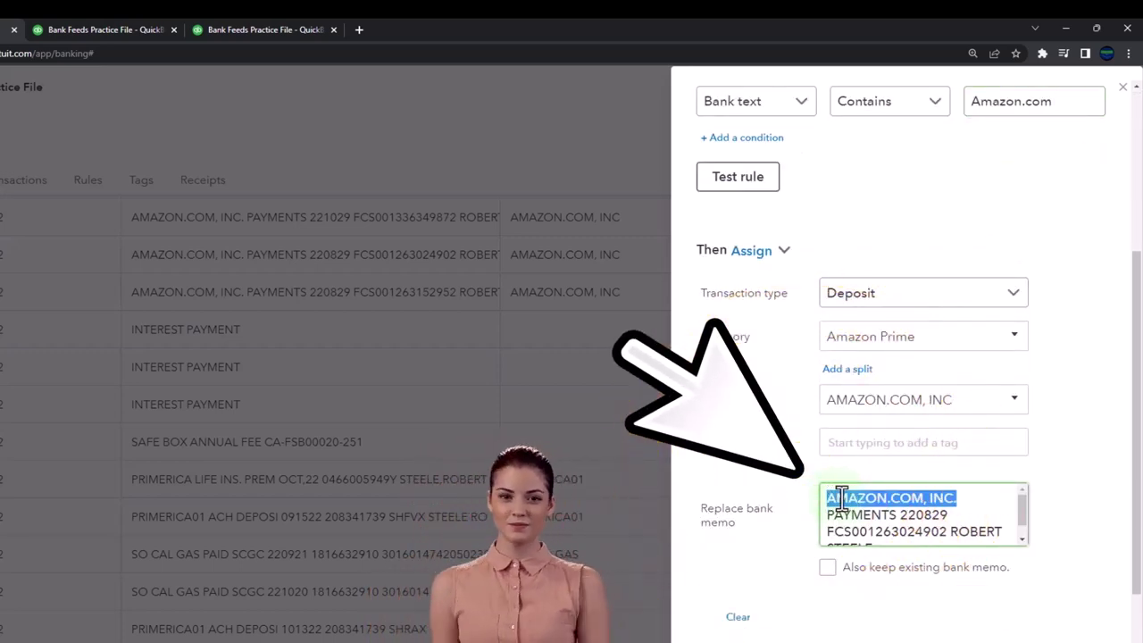
pyautogui.scroll(3, 898, 492)
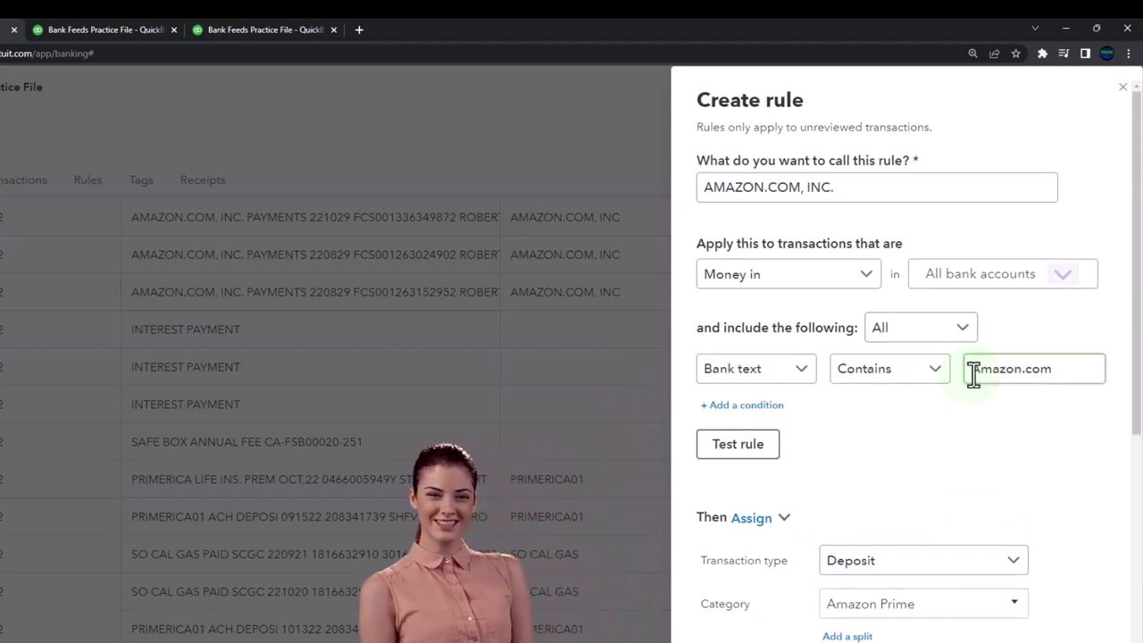
pyautogui.moveTo(971, 374); pyautogui.dragTo(1105, 369)
pyautogui.hotkey('ctrl', 'v')
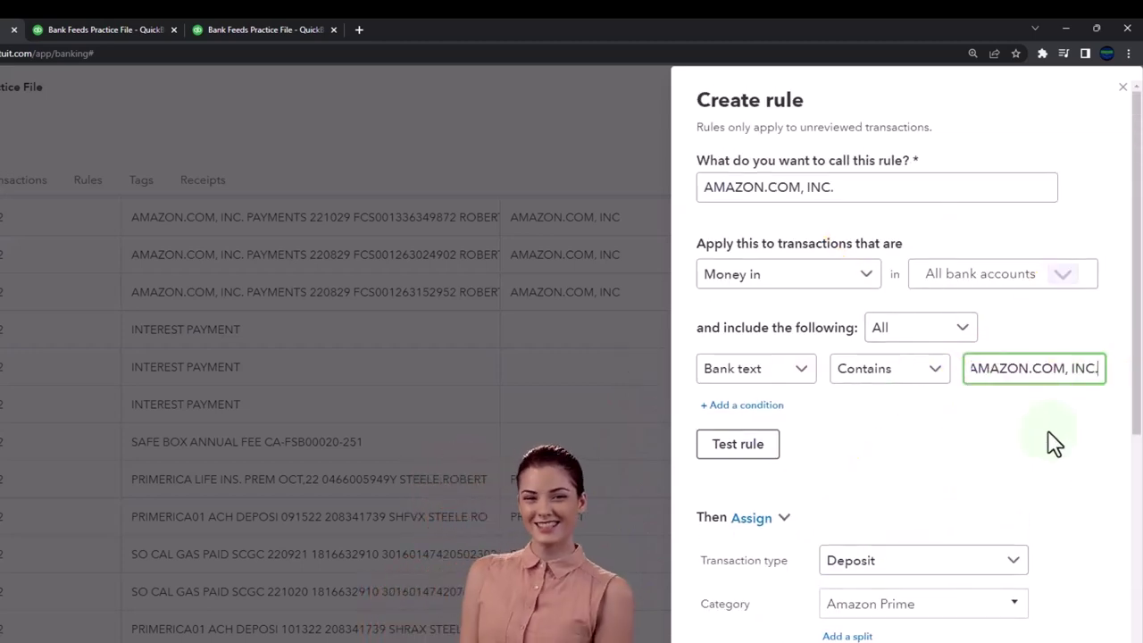
pyautogui.press('Tab')
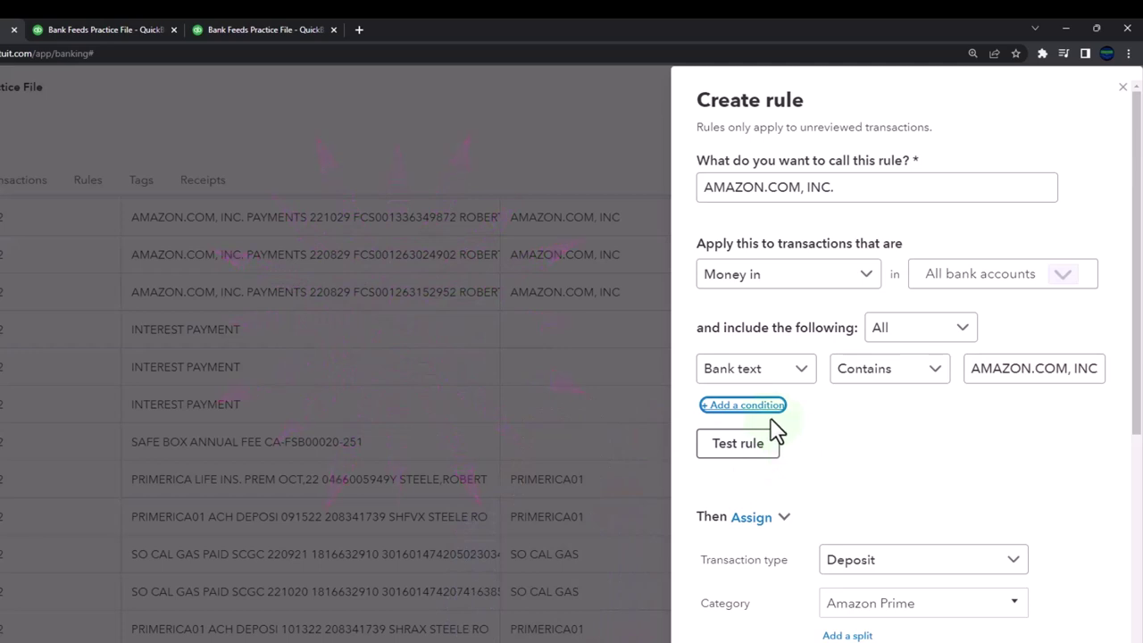
# - Test the rule against the unreviewed transactions and save it
pyautogui.scroll(-1, 775, 432)
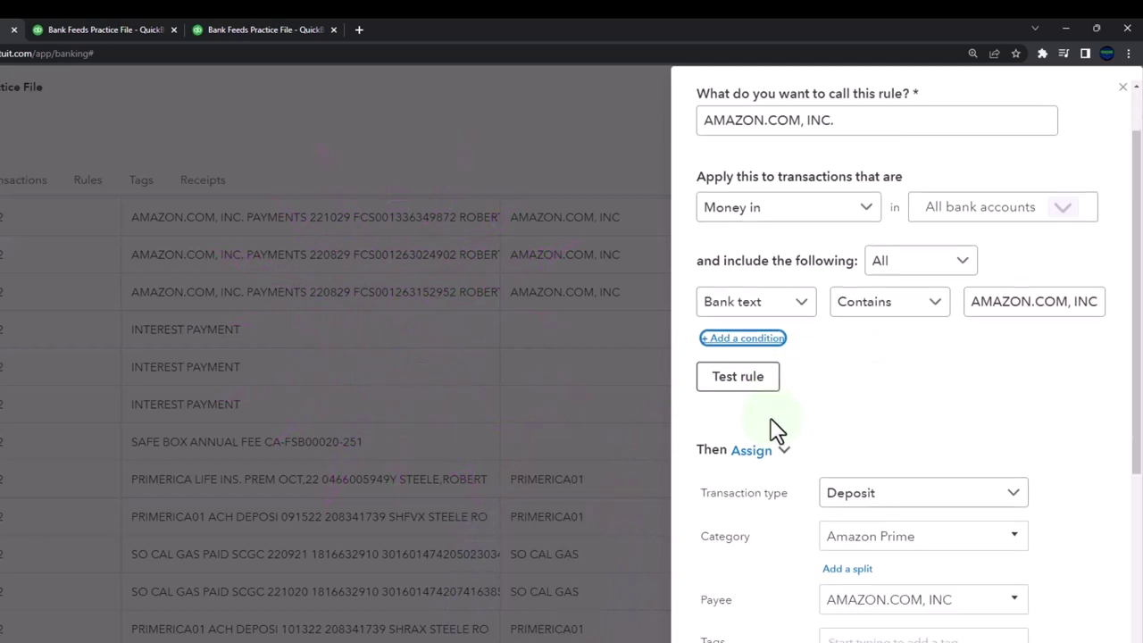
pyautogui.click(759, 393)
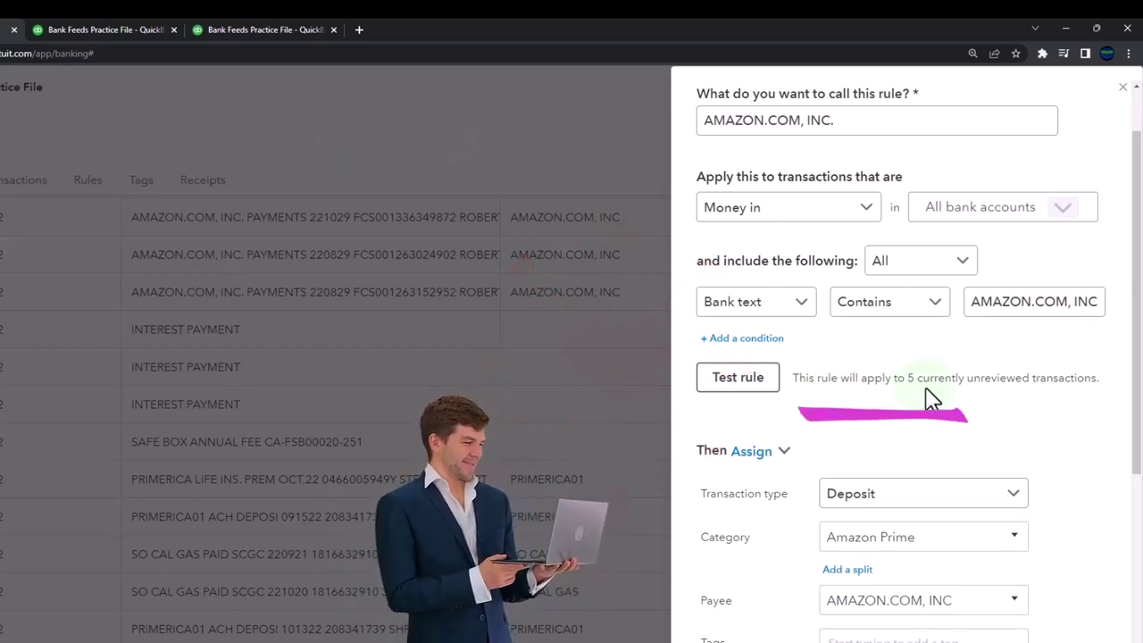
pyautogui.scroll(-3, 930, 401)
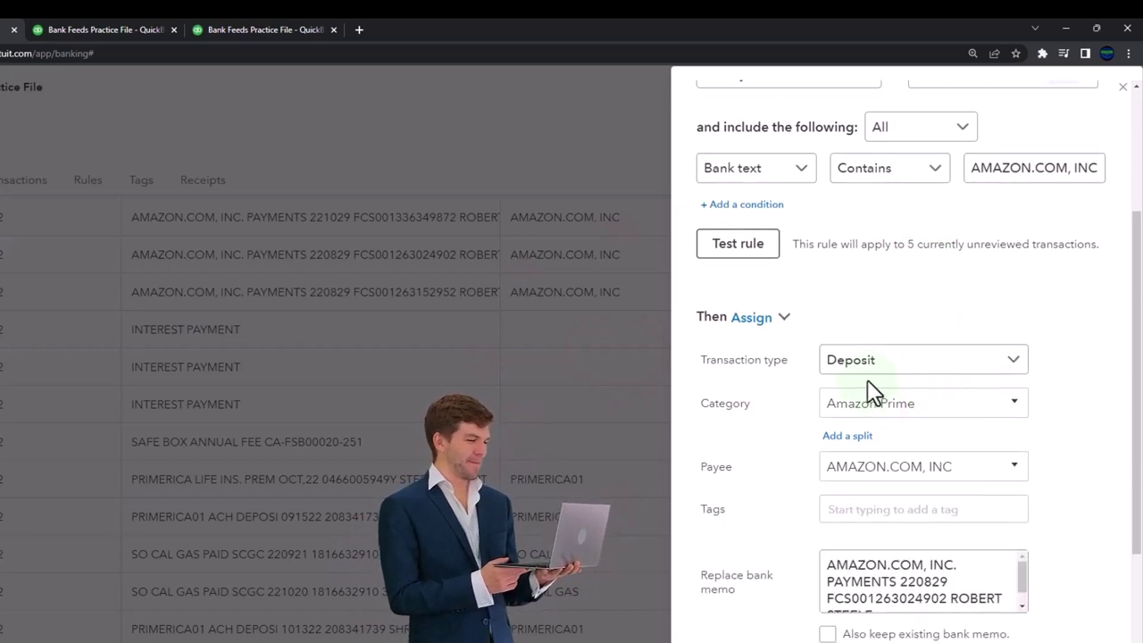
pyautogui.scroll(-2, 871, 391)
pyautogui.scroll(-2, 808, 427)
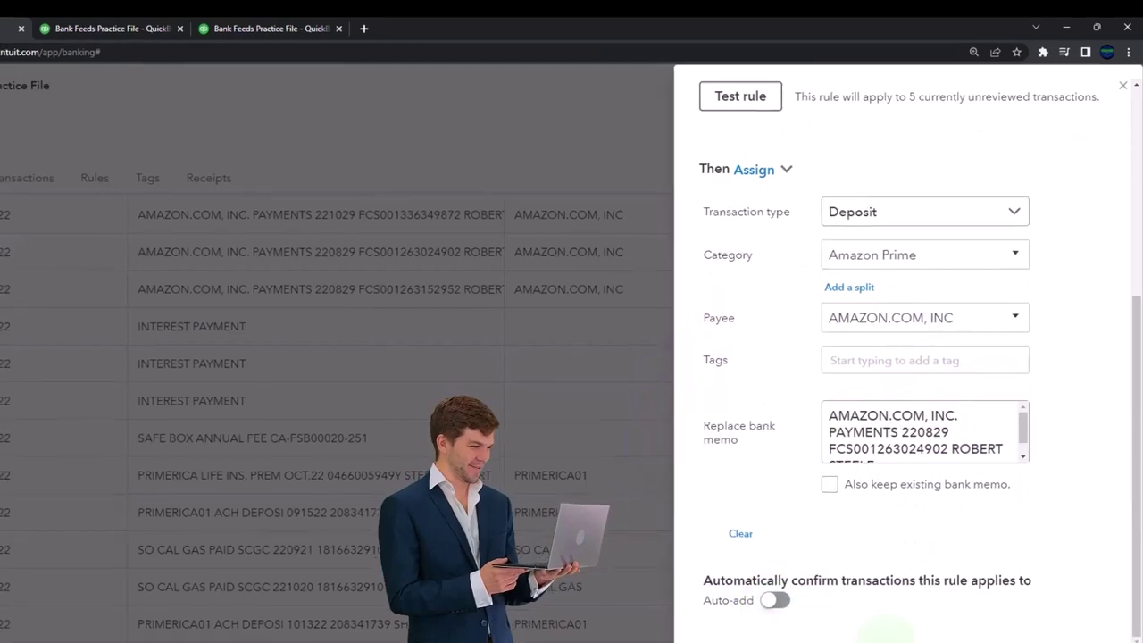
pyautogui.click(1092, 588)
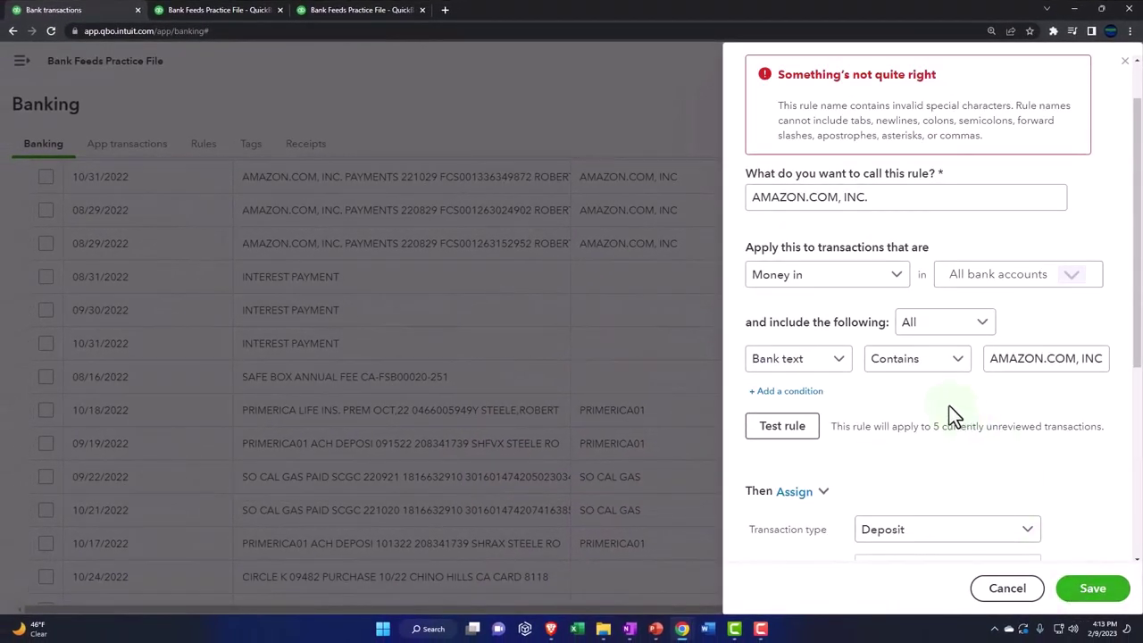
# - Remove the comma to rename the rule AMAZON.COM INC. and save again
pyautogui.click(845, 197)
pyautogui.press('BackSpace')
pyautogui.scroll(1, 953, 415)
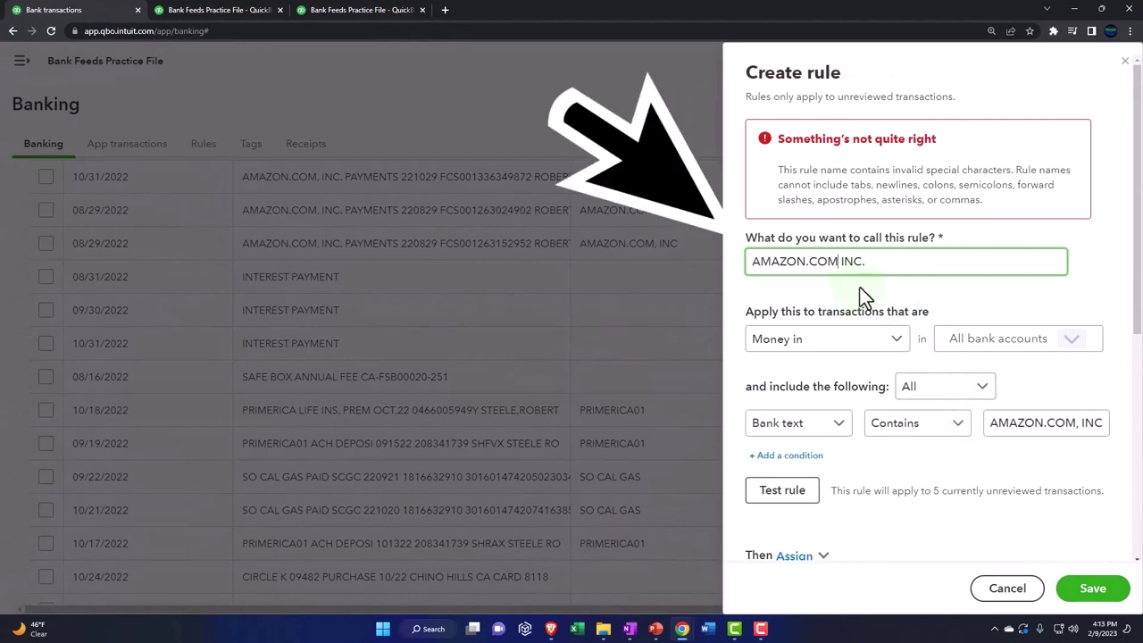
pyautogui.click(1093, 588)
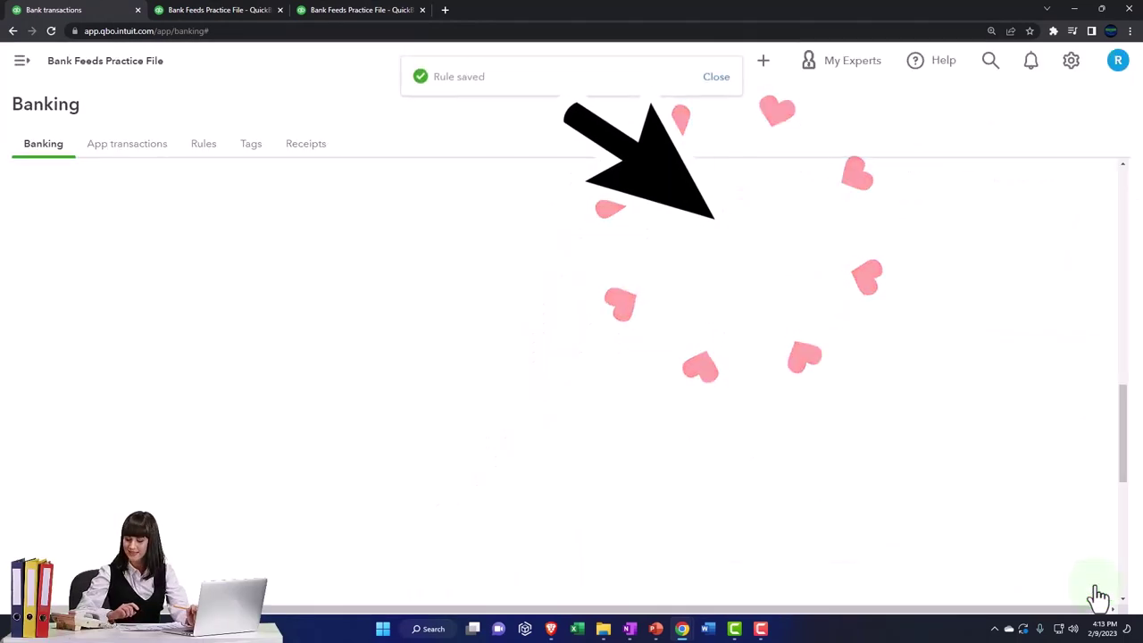
# - Filter to Recognized transactions and accept the five Amazon deposits totaling $61.97
pyautogui.scroll(10, 290, 339)
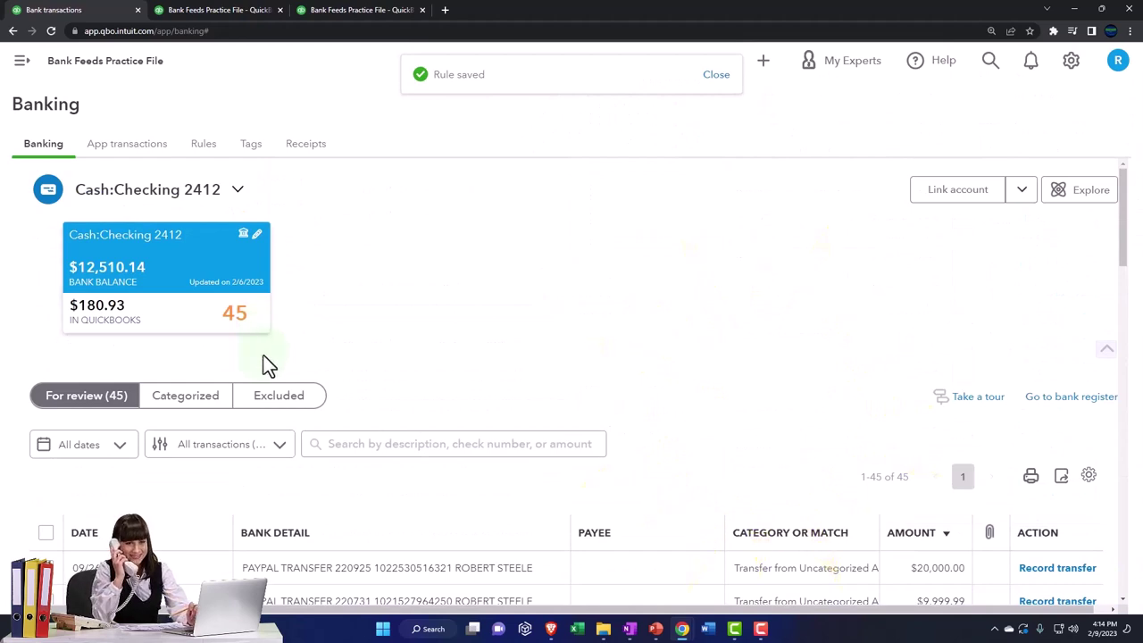
pyautogui.click(268, 444)
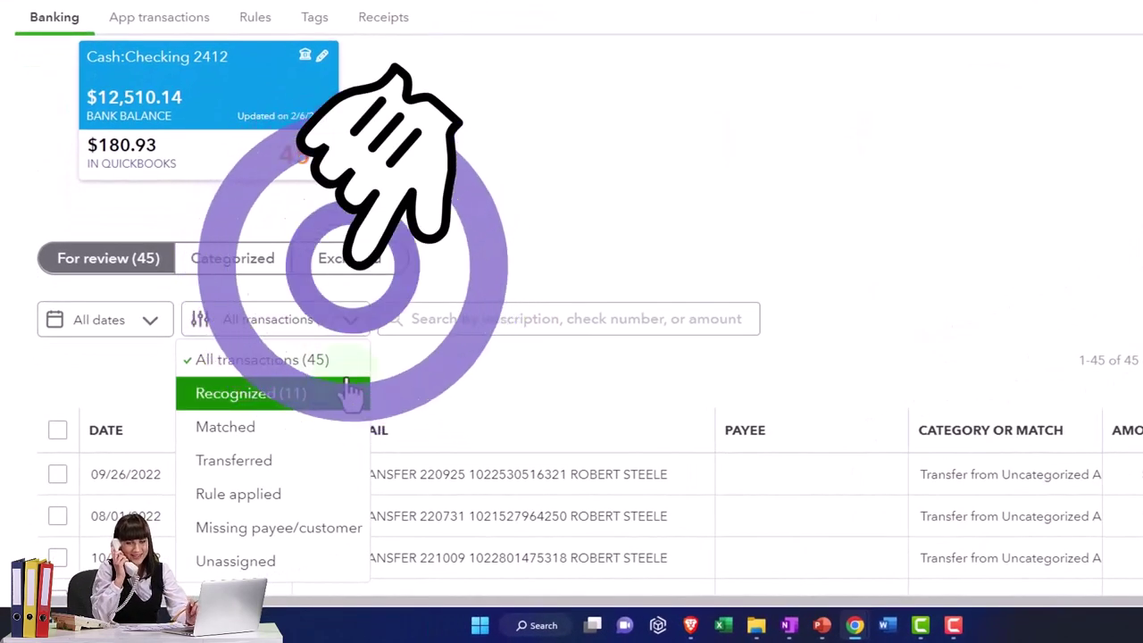
pyautogui.click(350, 393)
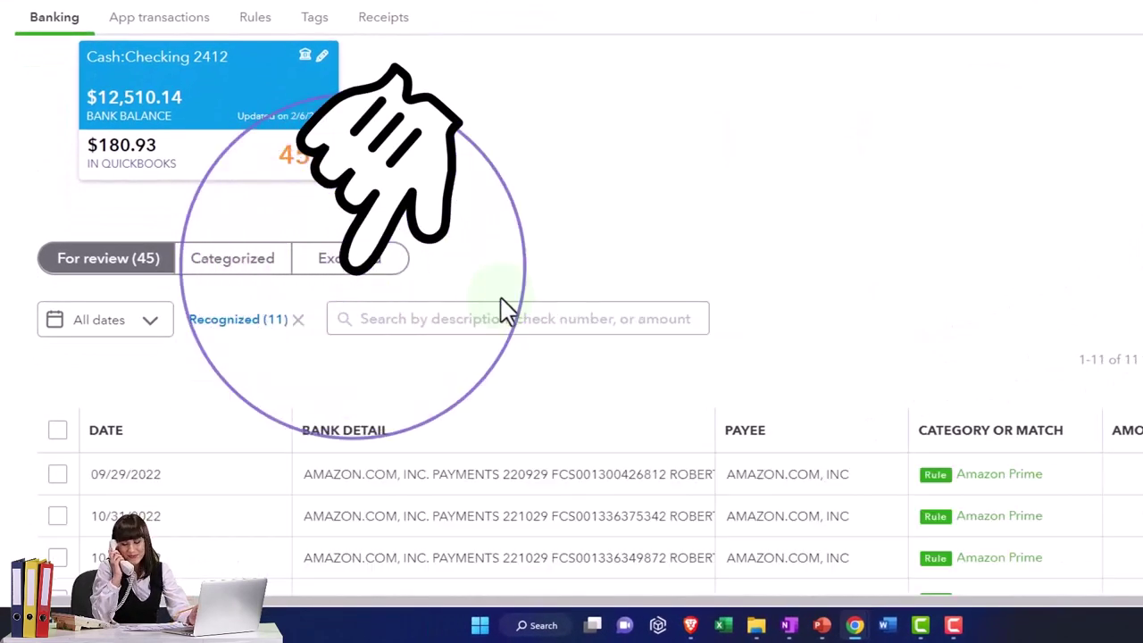
pyautogui.scroll(-5, 500, 309)
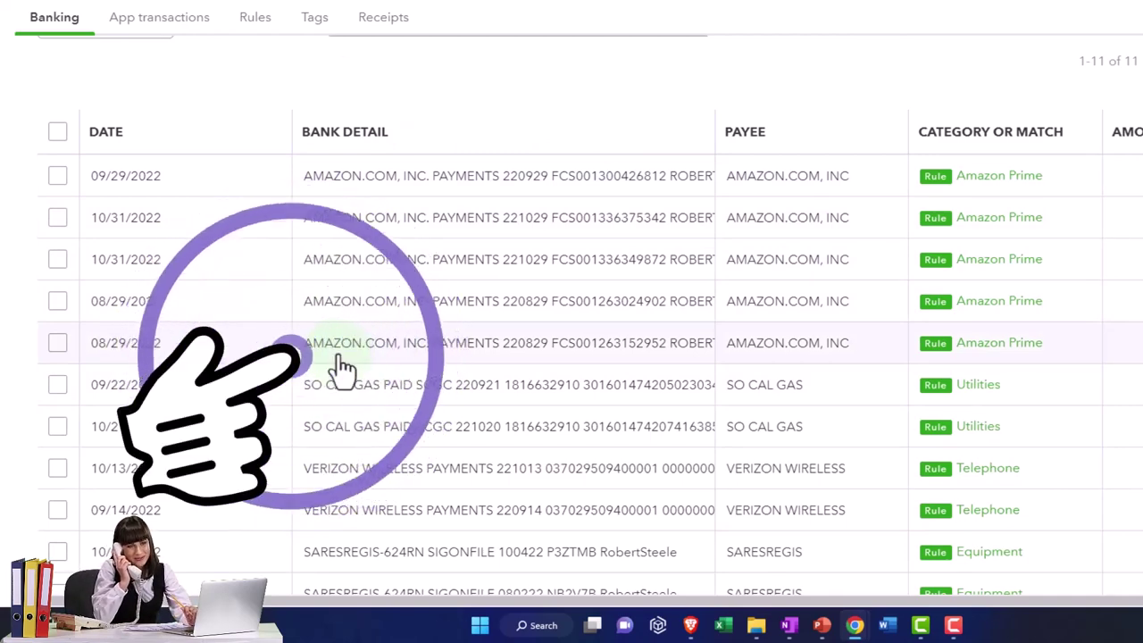
pyautogui.click(58, 177)
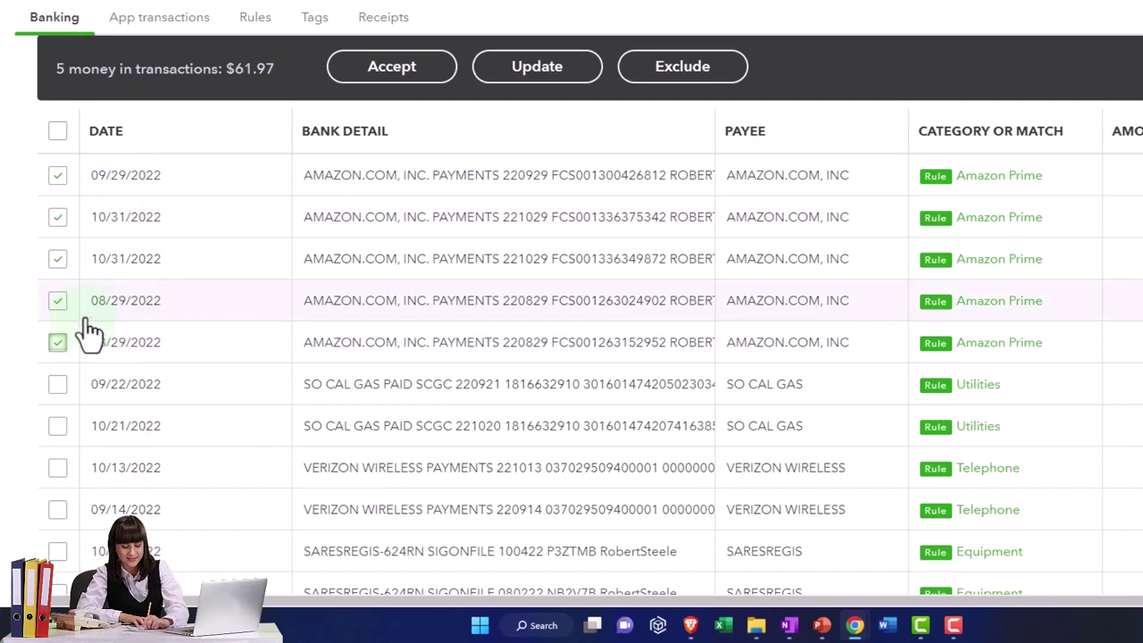
pyautogui.click(394, 71)
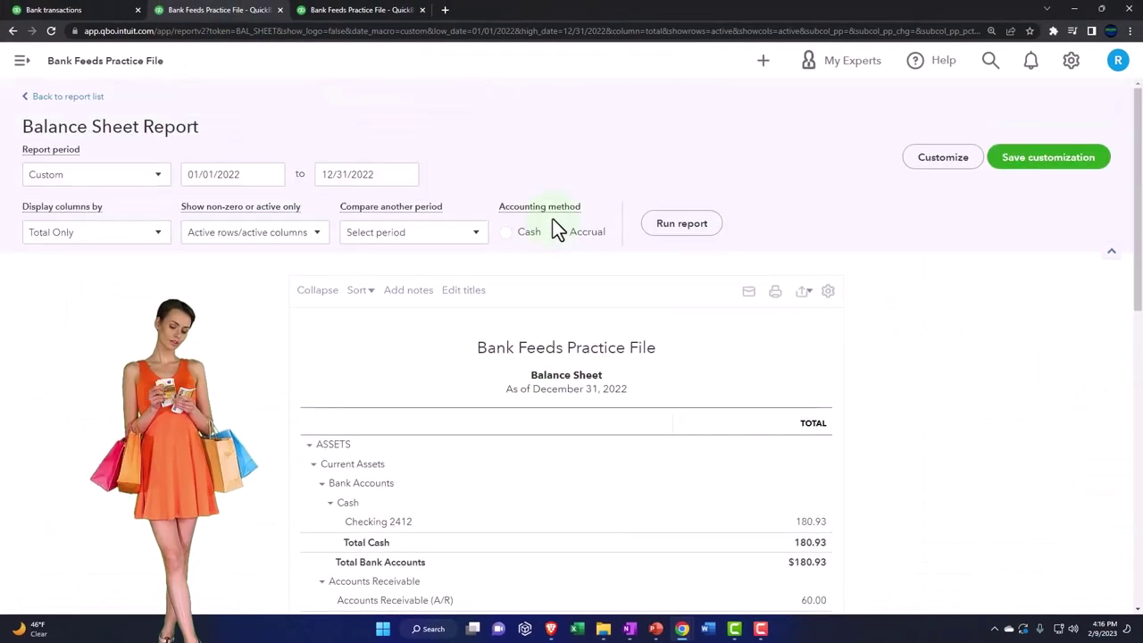
# - Switch the Balance Sheet to accrual and drill into the Checking 2412 transactions
pyautogui.click(712, 228)
pyautogui.scroll(-2, 712, 268)
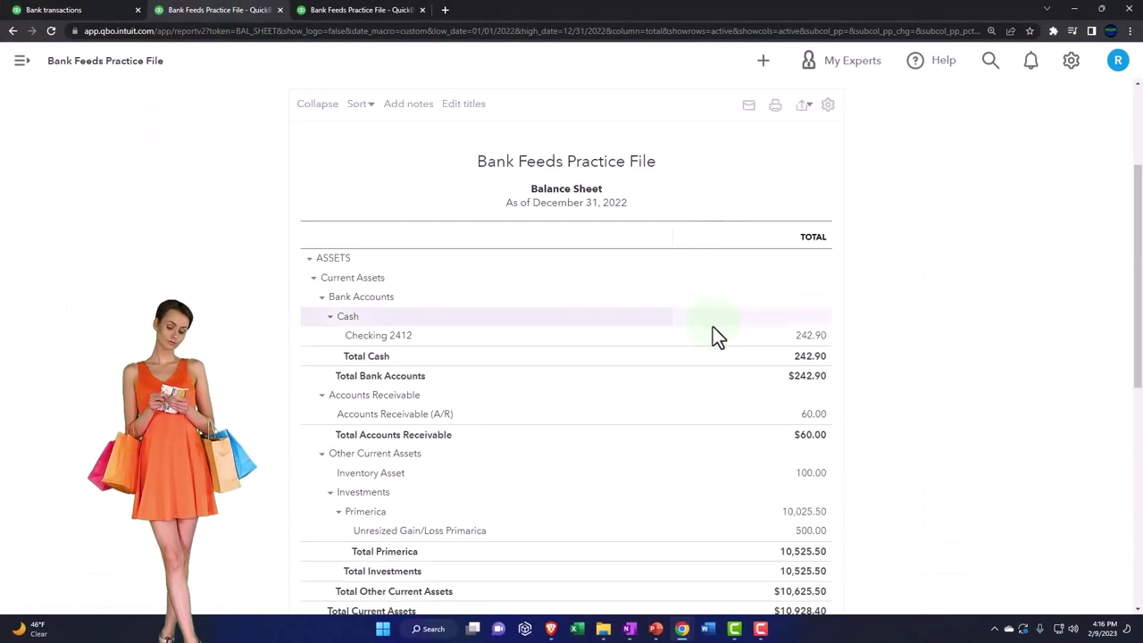
pyautogui.click(806, 336)
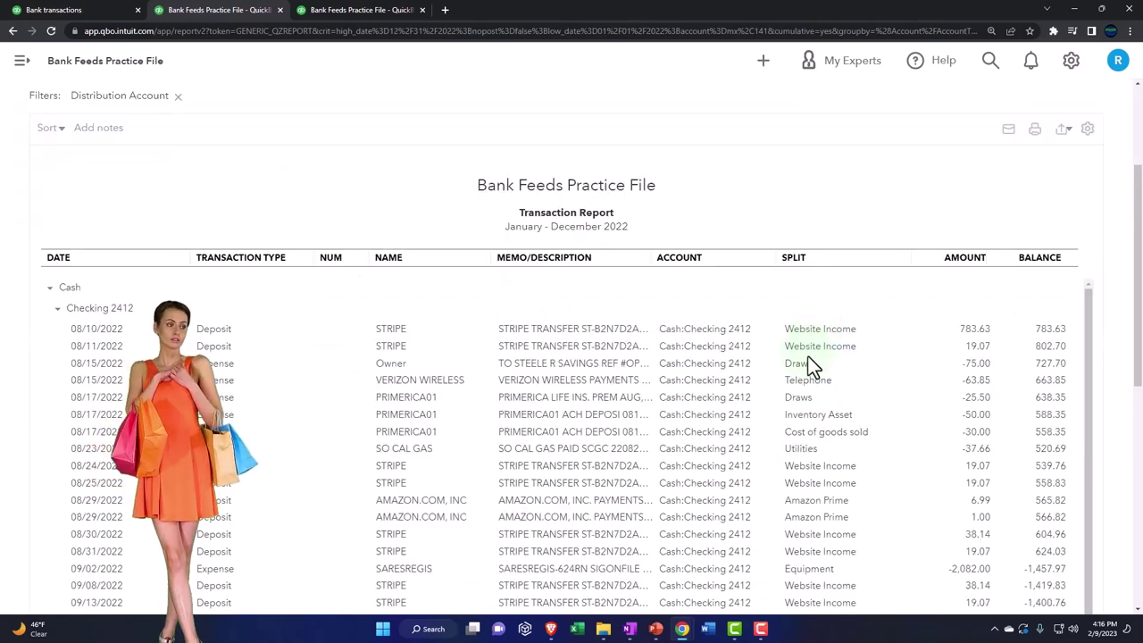
pyautogui.scroll(2, 809, 358)
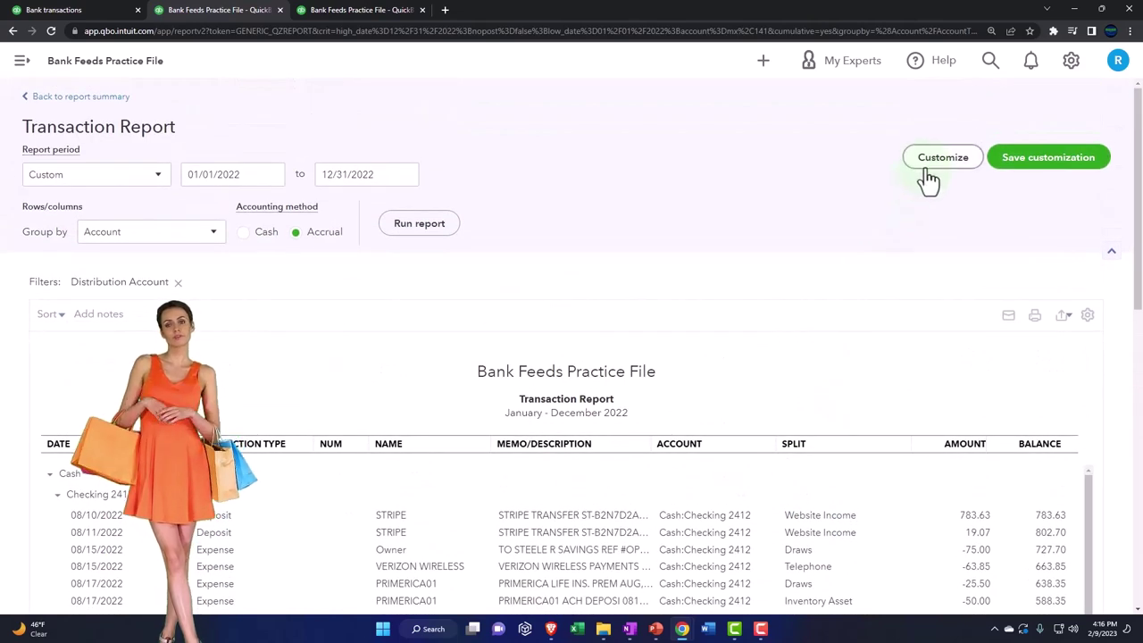
# - Add a Transaction Type filter of Deposit only and rerun the report
pyautogui.click(930, 170)
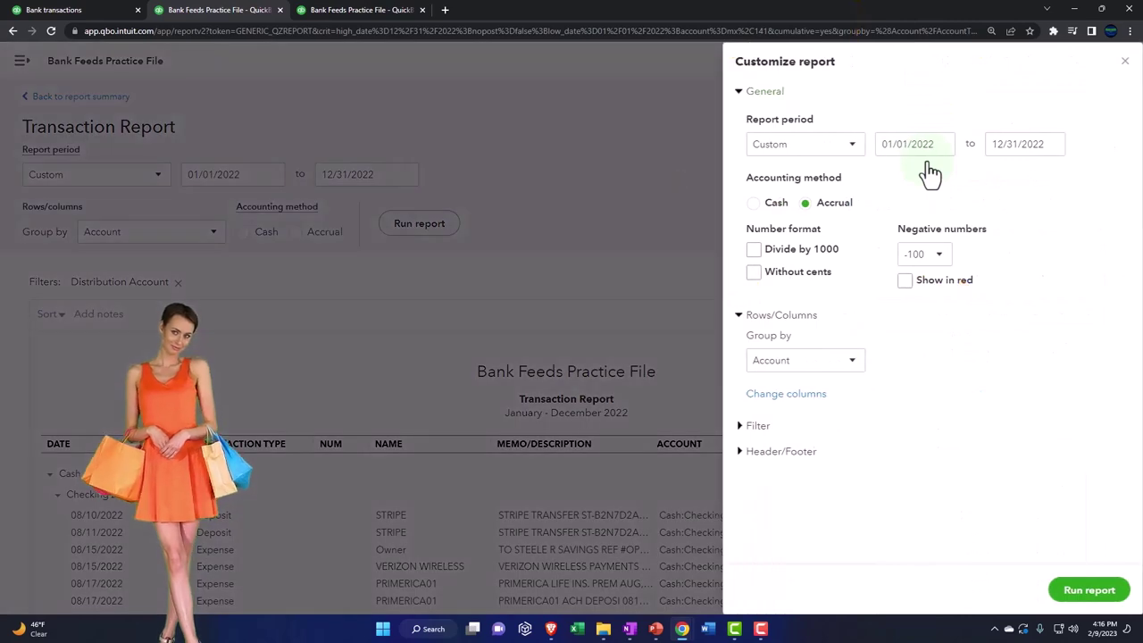
pyautogui.click(744, 427)
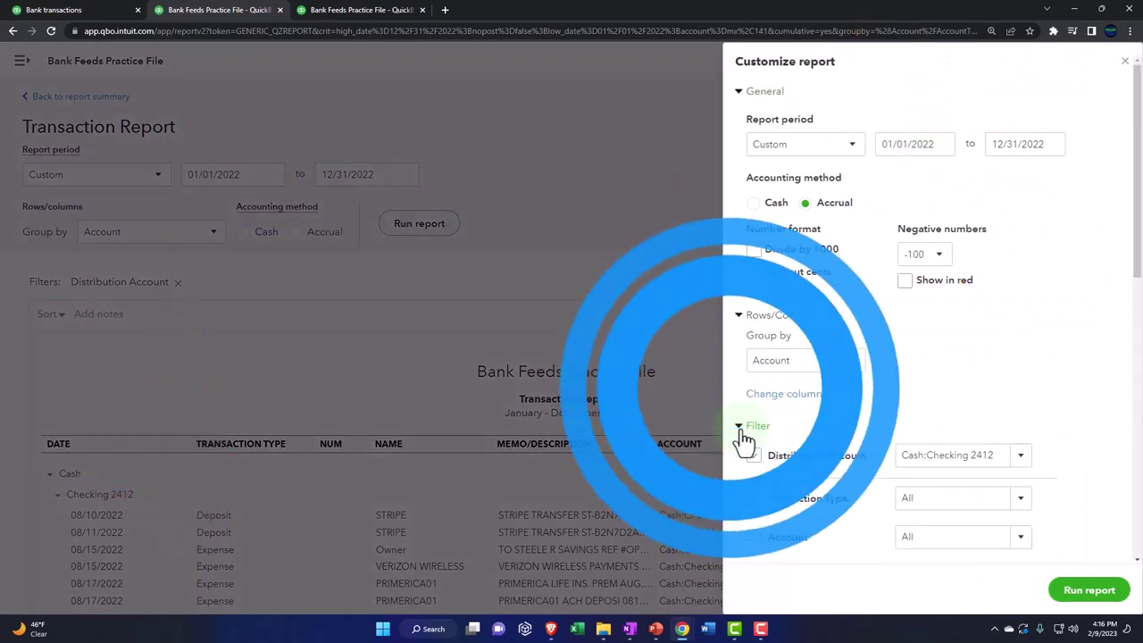
pyautogui.scroll(-3, 755, 411)
pyautogui.click(755, 379)
pyautogui.scroll(-1, 857, 376)
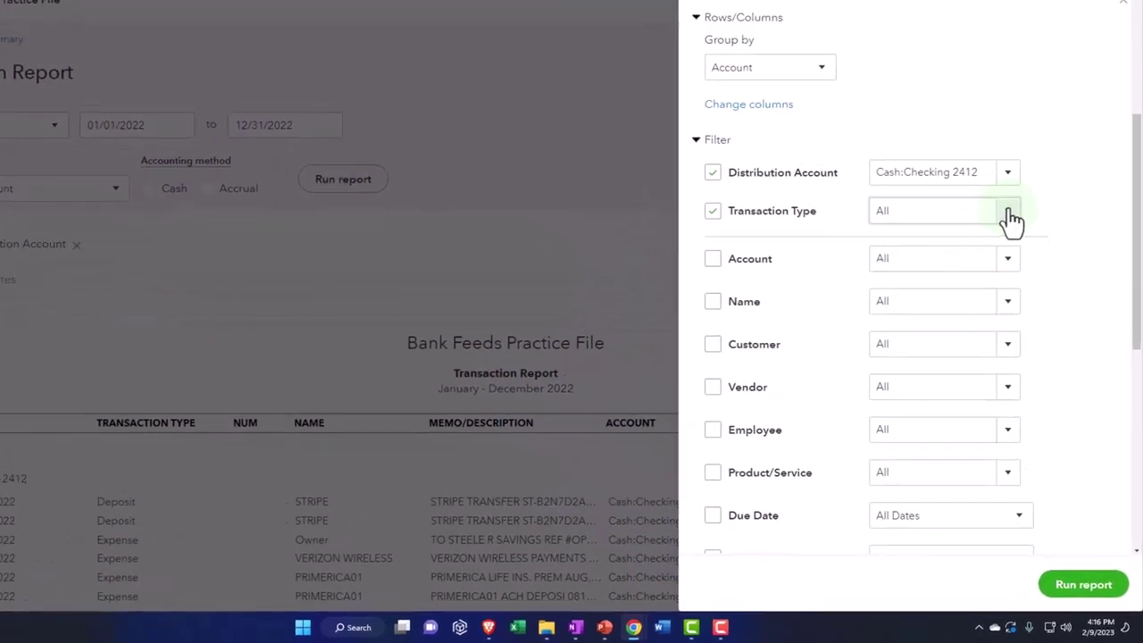
pyautogui.click(1019, 316)
pyautogui.scroll(-1, 981, 451)
pyautogui.scroll(-2, 893, 253)
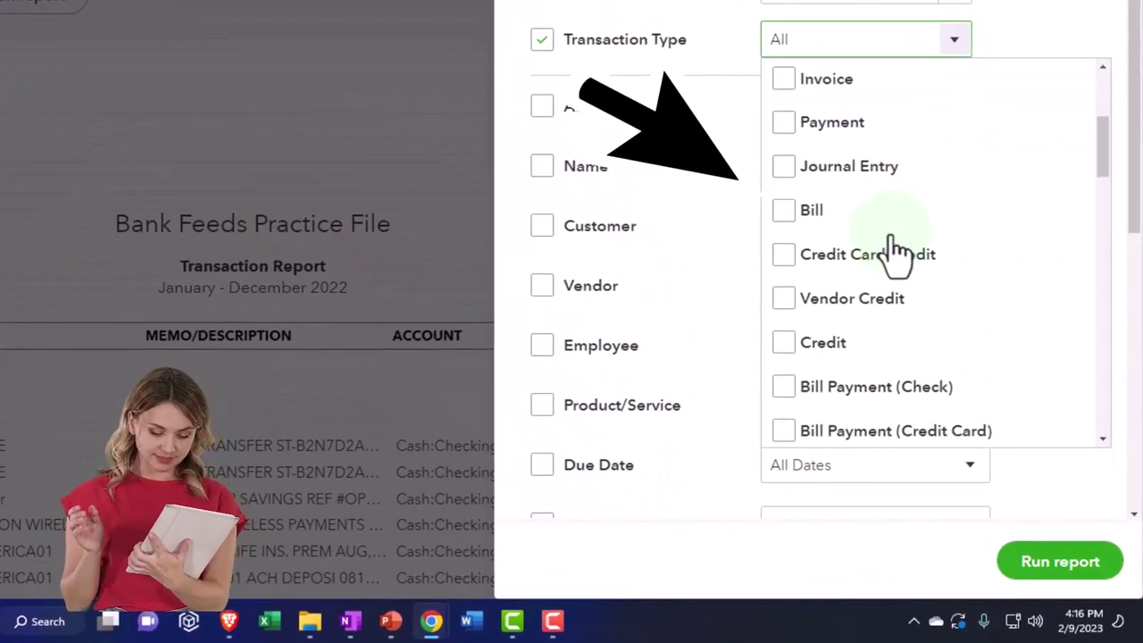
pyautogui.scroll(-1, 873, 332)
pyautogui.scroll(1, 871, 322)
pyautogui.scroll(2, 867, 306)
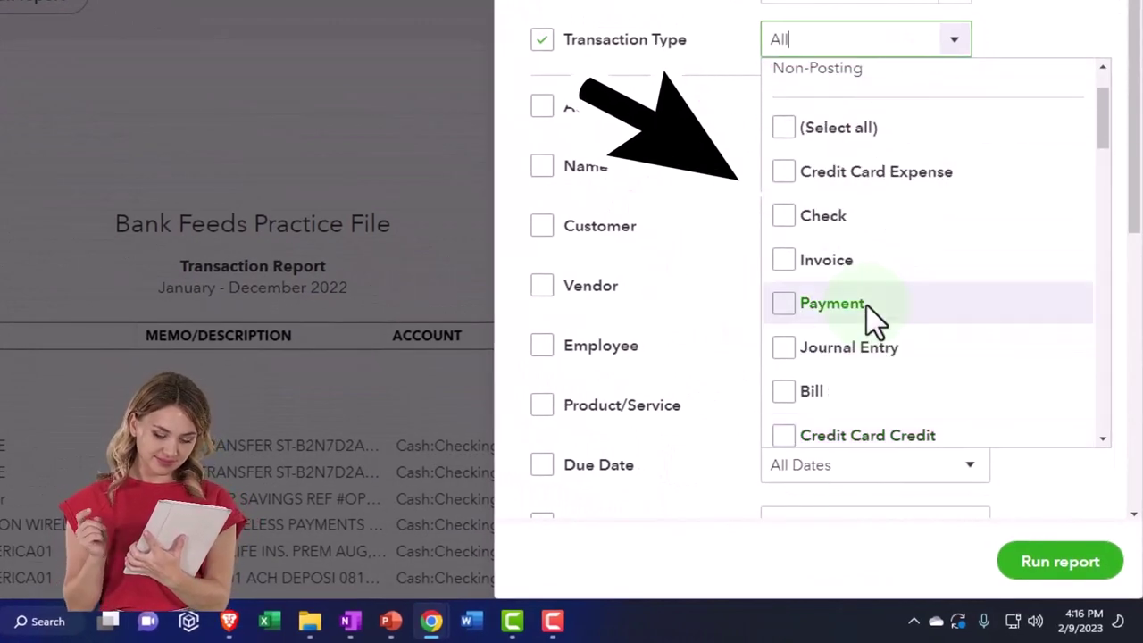
pyautogui.scroll(-1, 893, 284)
pyautogui.scroll(-4, 893, 285)
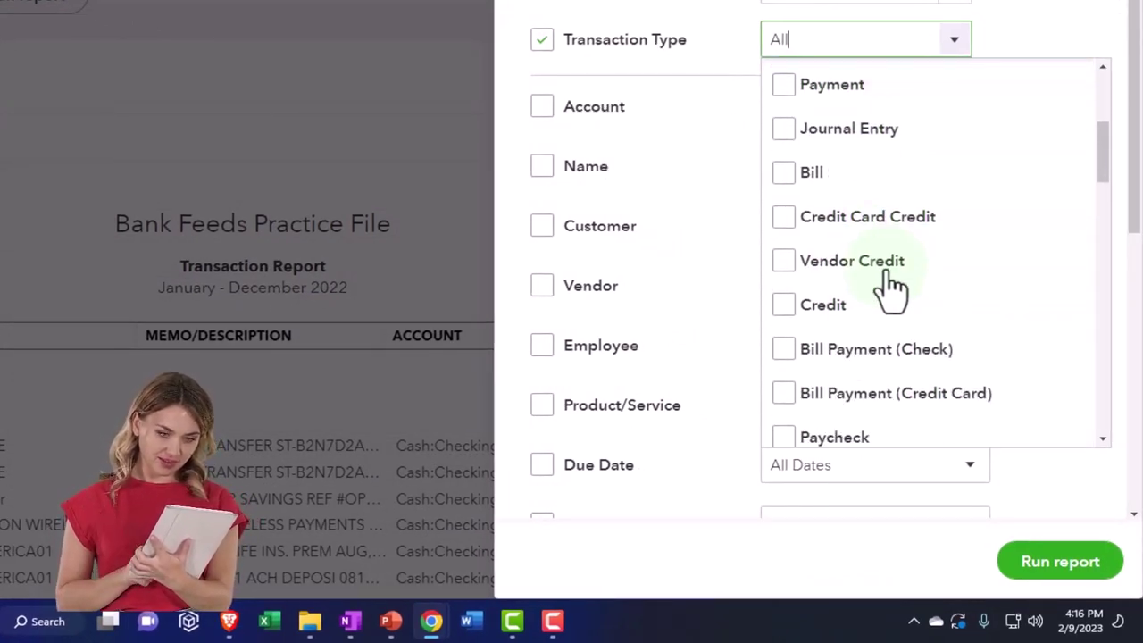
pyautogui.click(785, 328)
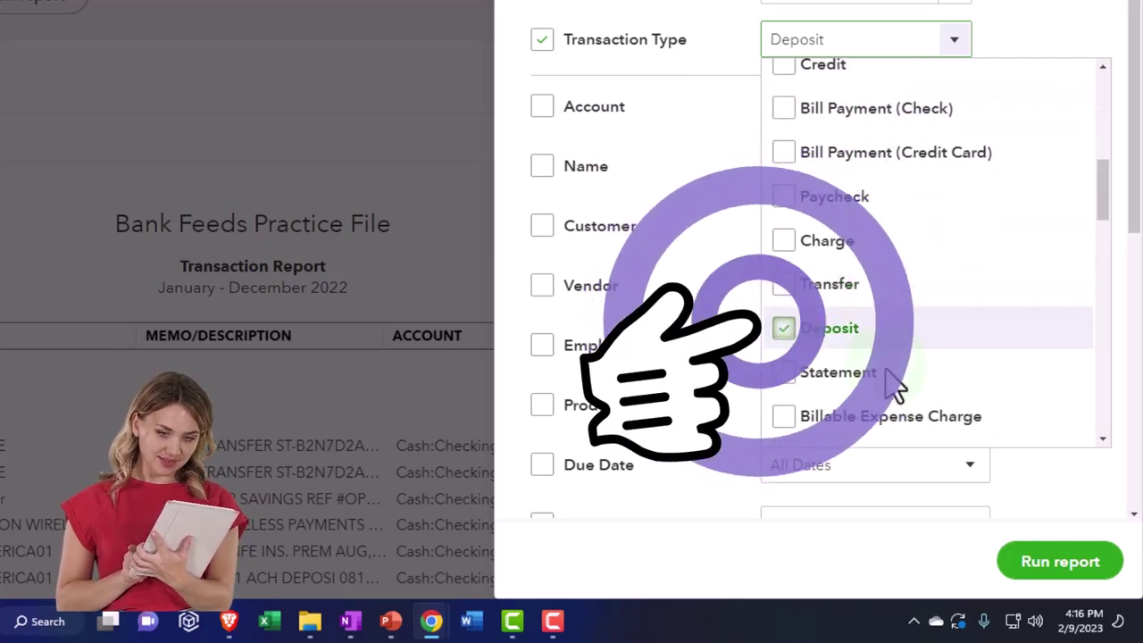
pyautogui.click(1068, 565)
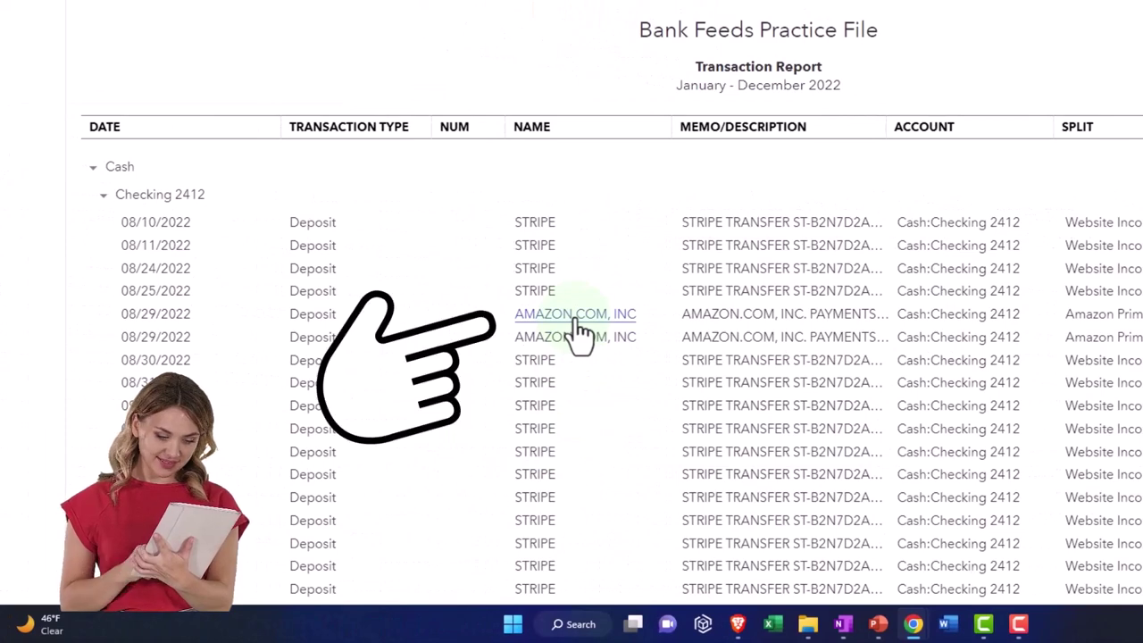
pyautogui.scroll(-2, 629, 486)
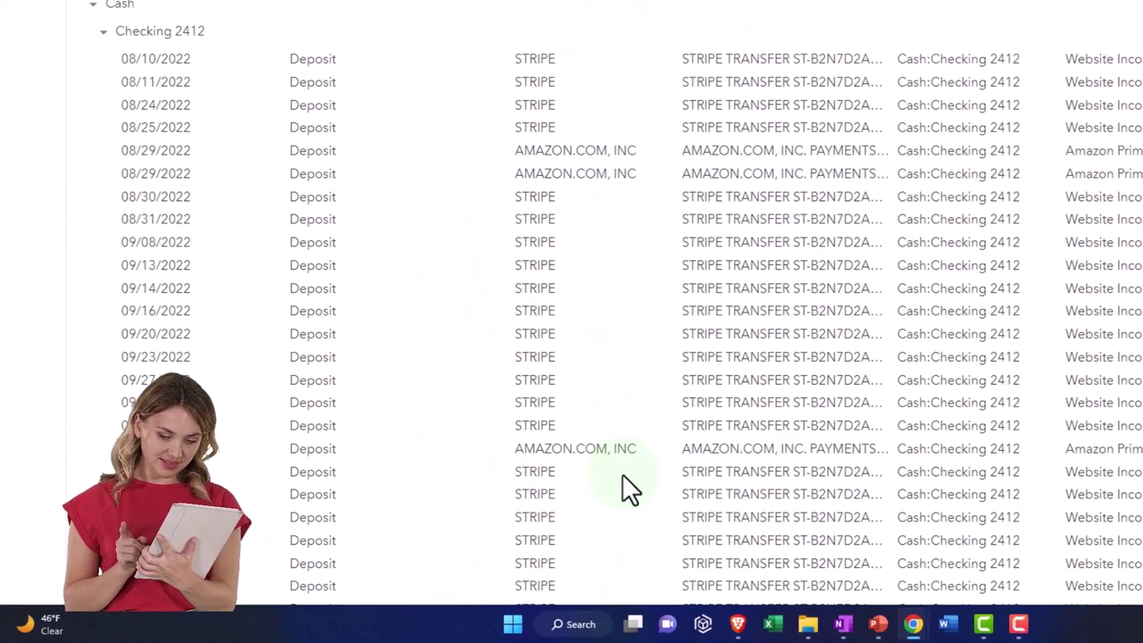
pyautogui.scroll(-4, 610, 469)
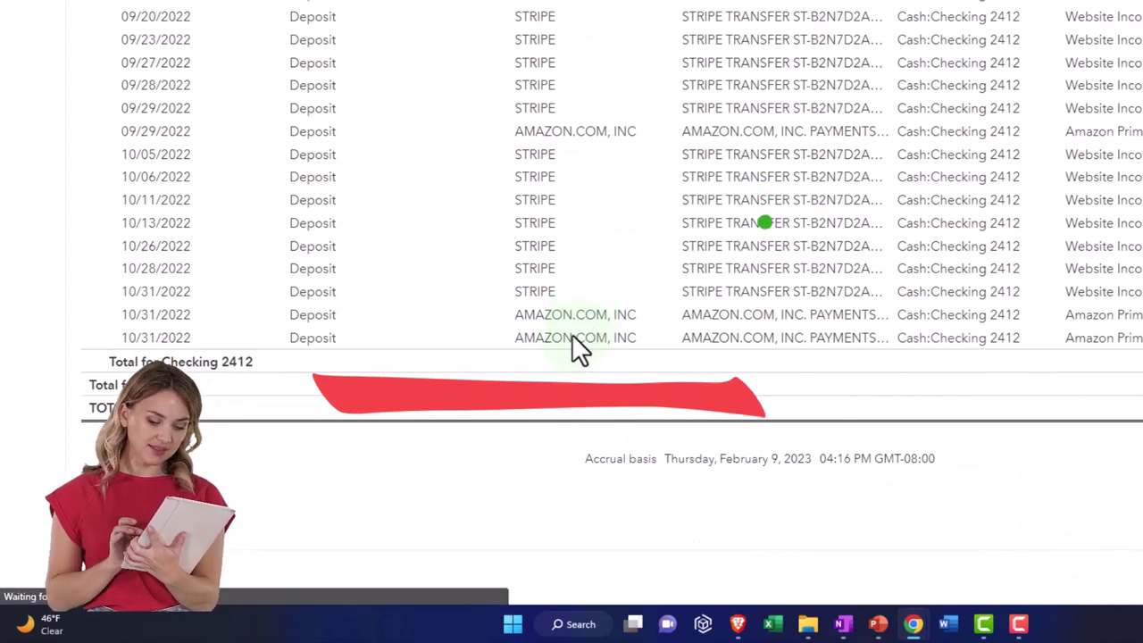
pyautogui.click(572, 338)
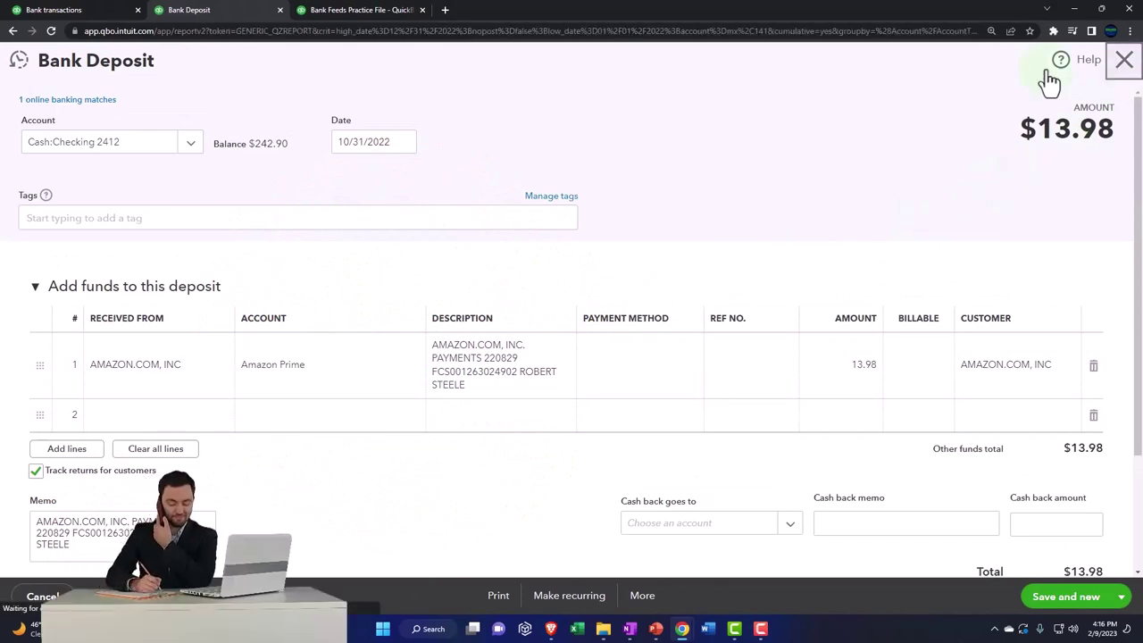
pyautogui.click(1125, 60)
pyautogui.scroll(15, 84, 314)
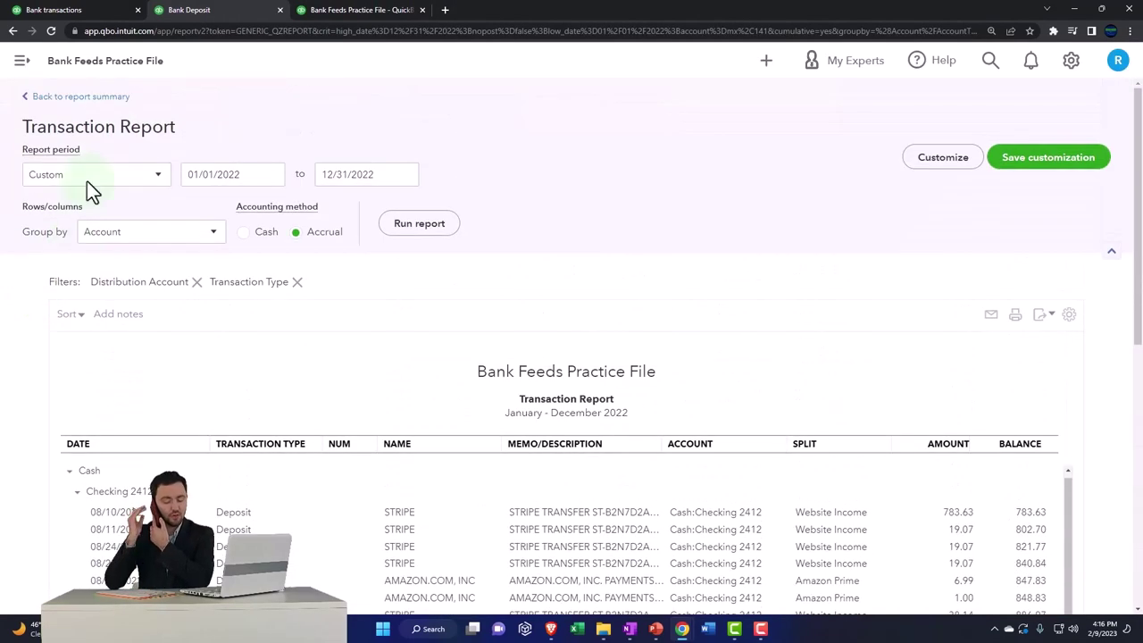
# - Return to the report summary and view the Profit and Loss report enlarged
pyautogui.click(93, 96)
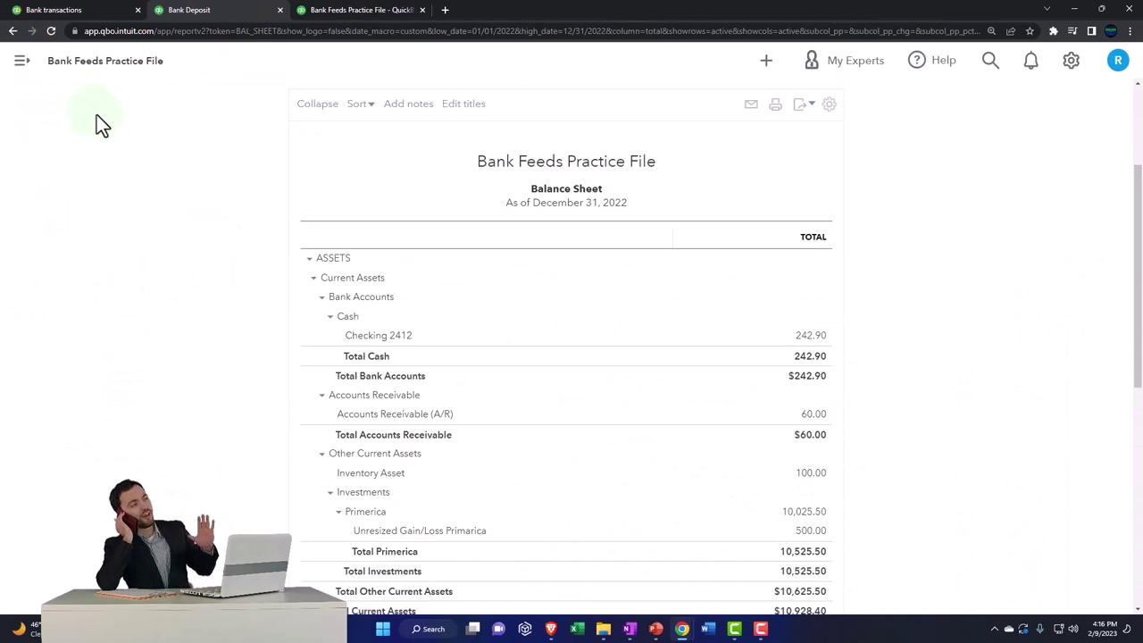
pyautogui.click(360, 15)
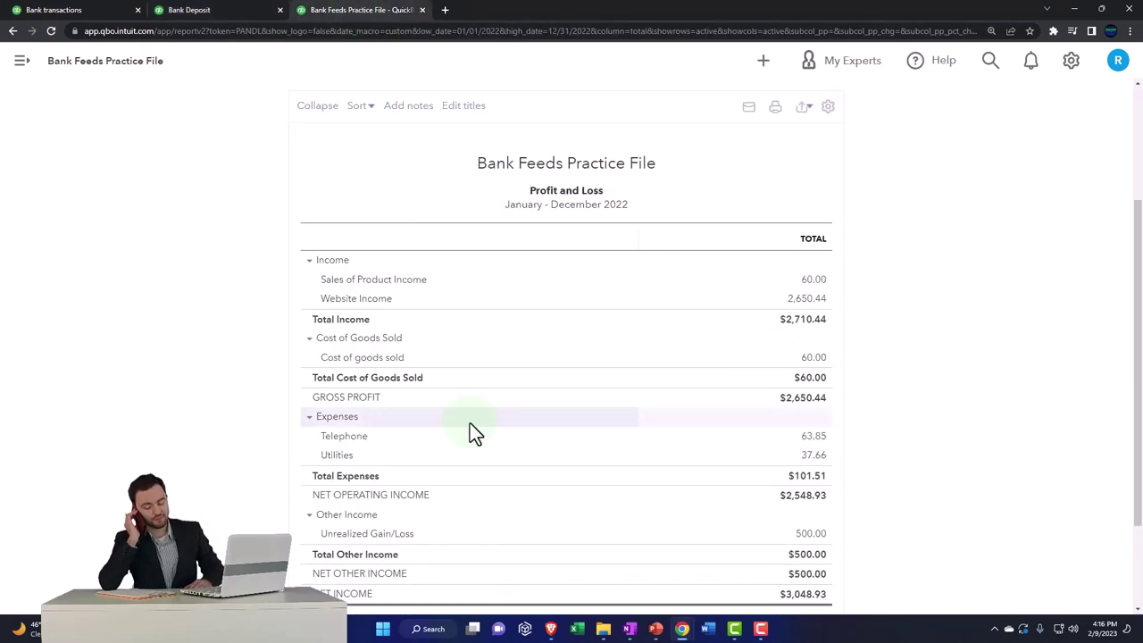
pyautogui.hotkey('ctrl', '+')
pyautogui.hotkey('ctrl', '+')
pyautogui.hotkey('ctrl', '+')
pyautogui.hotkey('ctrl', '+')
pyautogui.scroll(3, 563, 369)
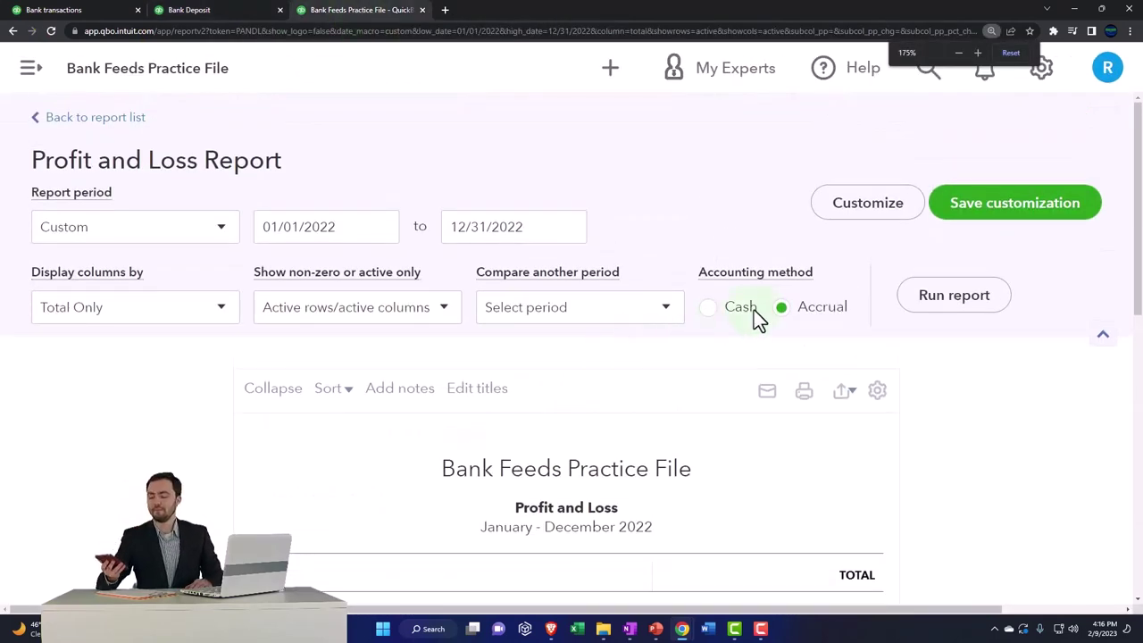
pyautogui.scroll(-3, 738, 375)
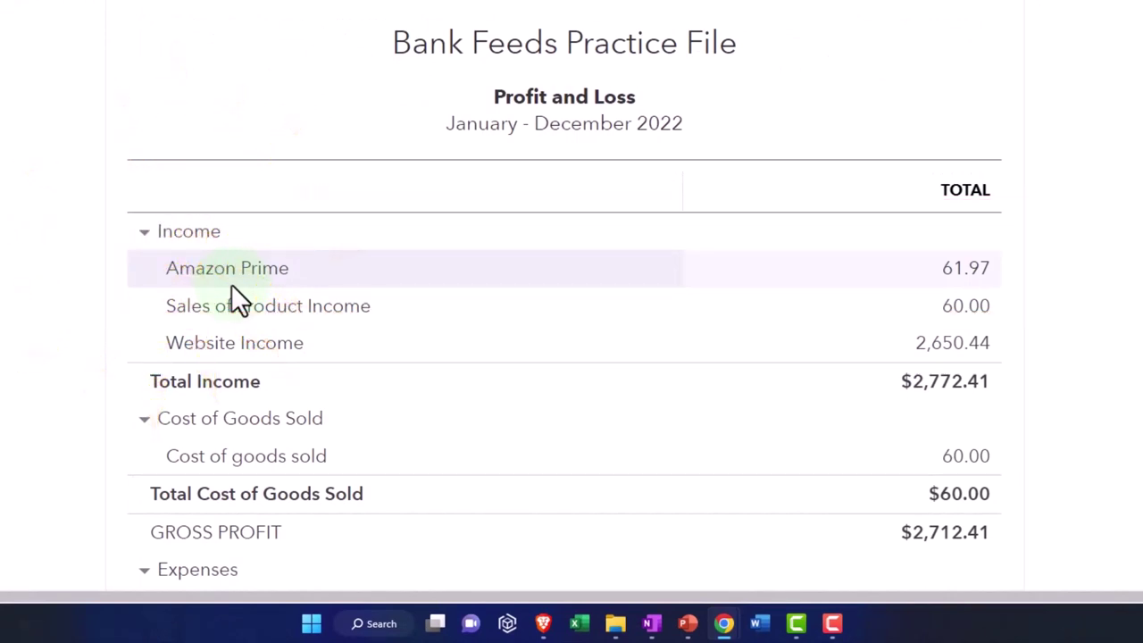
# - Drill into Amazon Prime's 61.97 income, then return to the Profit and Loss summary
pyautogui.click(960, 285)
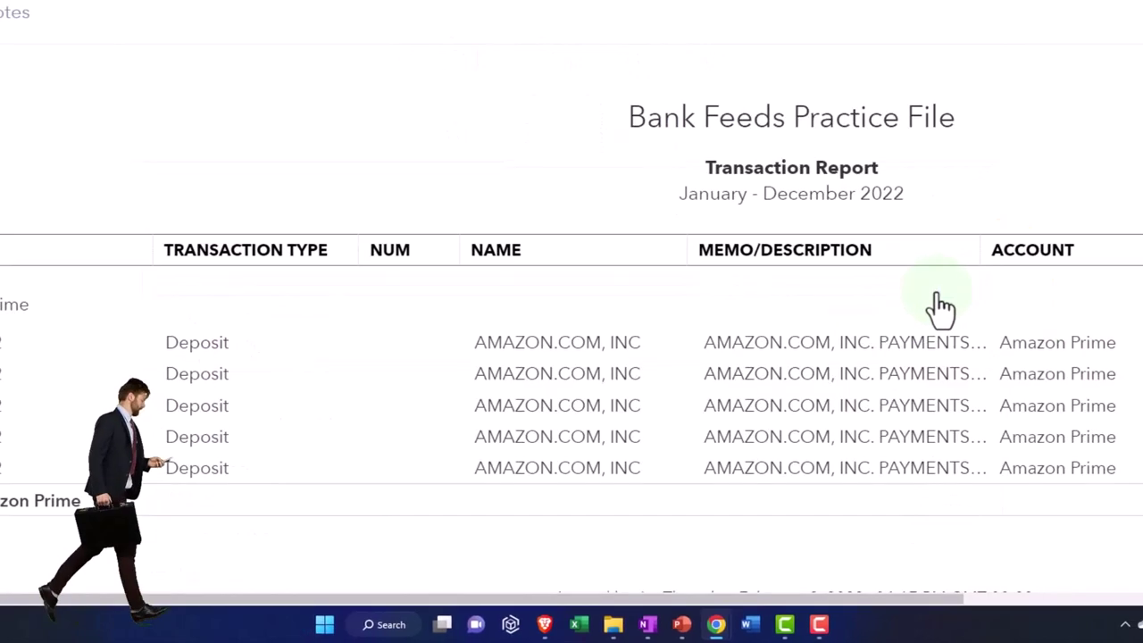
pyautogui.hotkey('ctrl', '-')
pyautogui.hotkey('ctrl', '-')
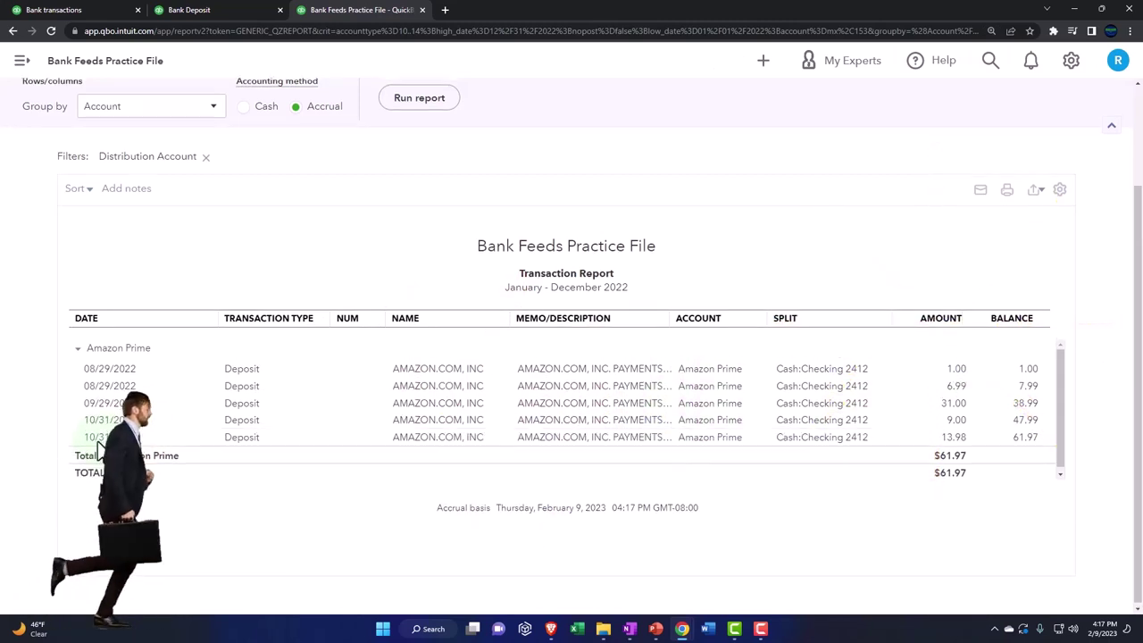
pyautogui.scroll(2, 102, 395)
pyautogui.click(90, 98)
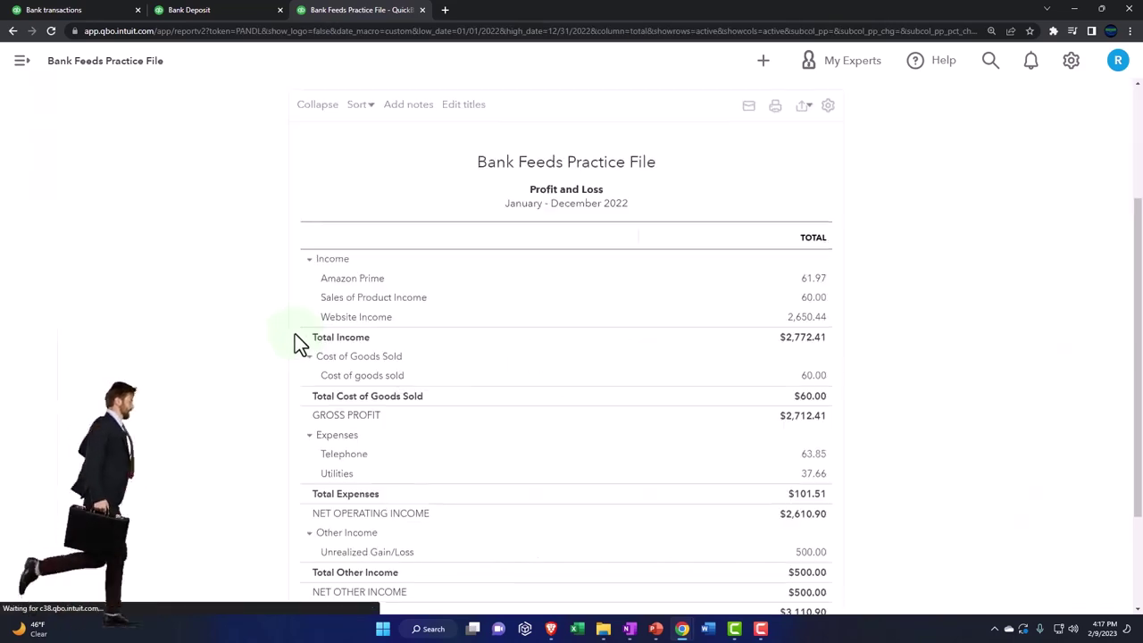
pyautogui.hotkey('ctrl', '+')
pyautogui.hotkey('ctrl', '+')
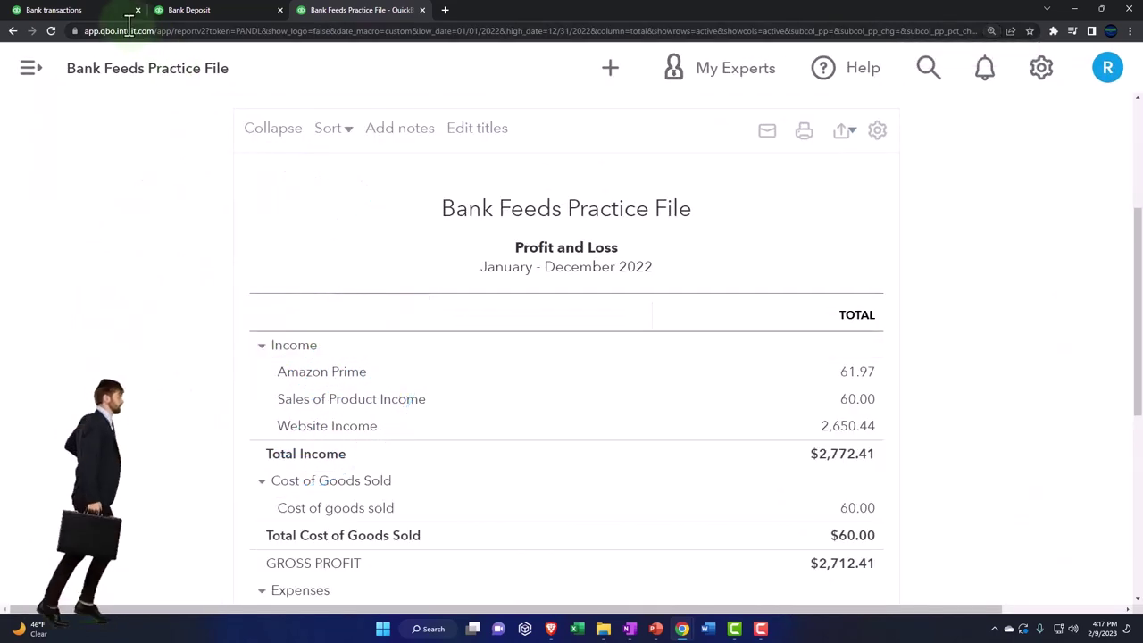
pyautogui.click(88, 10)
# - Duplicate the Bank transactions tab, move it to the first position, and zoom out
pyautogui.rightClick(88, 10)
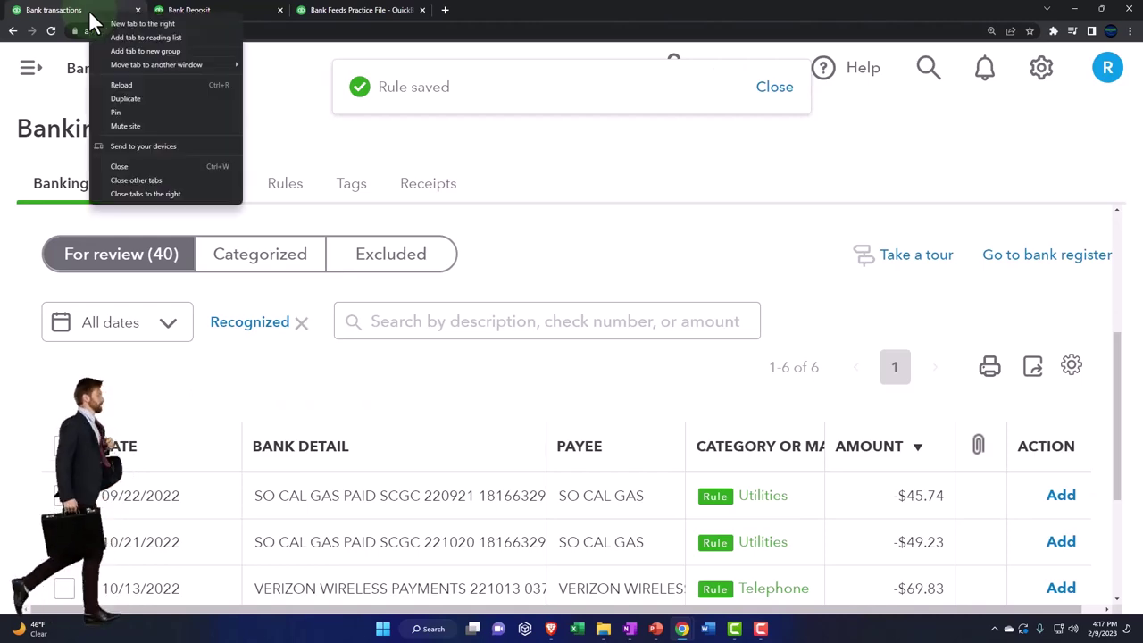
pyautogui.click(119, 93)
pyautogui.moveTo(191, 12); pyautogui.dragTo(72, 11)
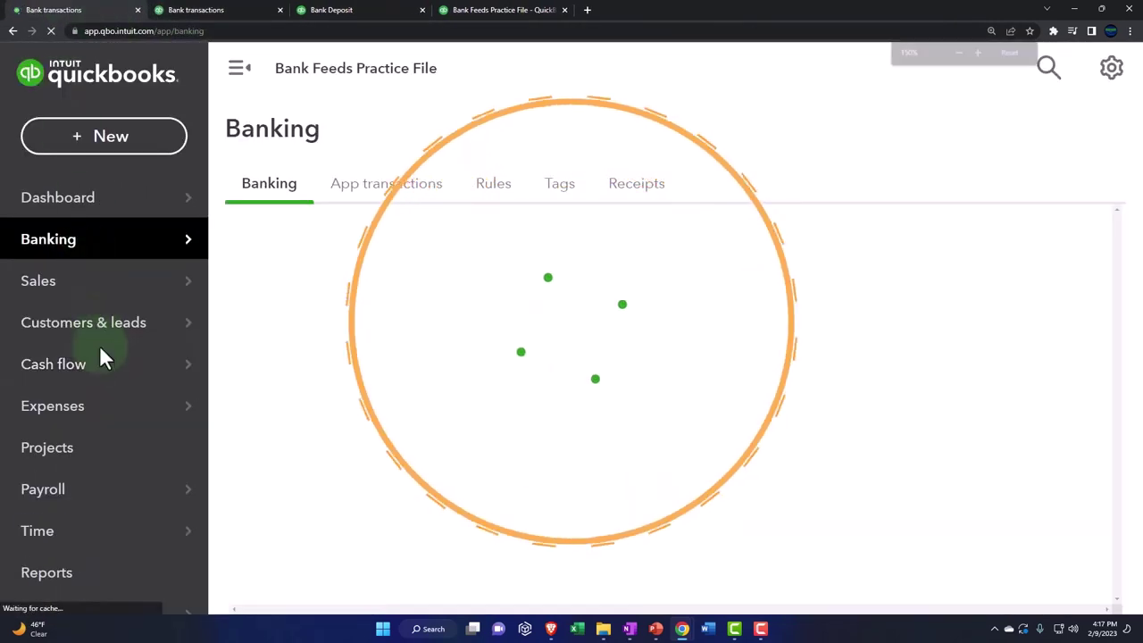
pyautogui.hotkey('ctrl', '-')
pyautogui.moveTo(103, 357)
pyautogui.hotkey('ctrl', '-')
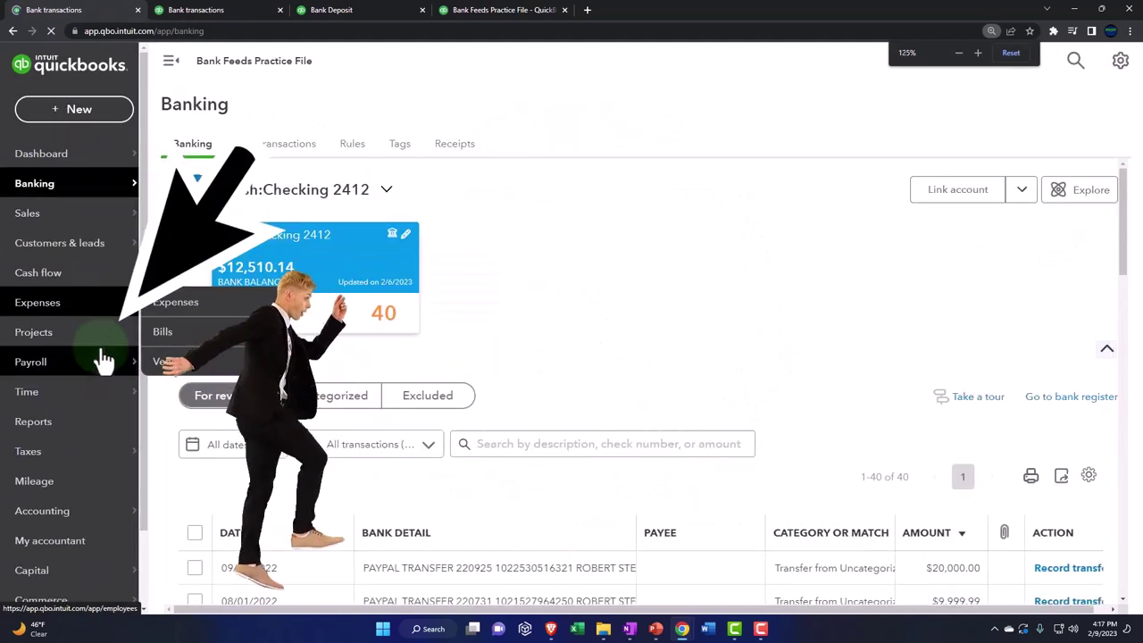
pyautogui.scroll(-1, 71, 388)
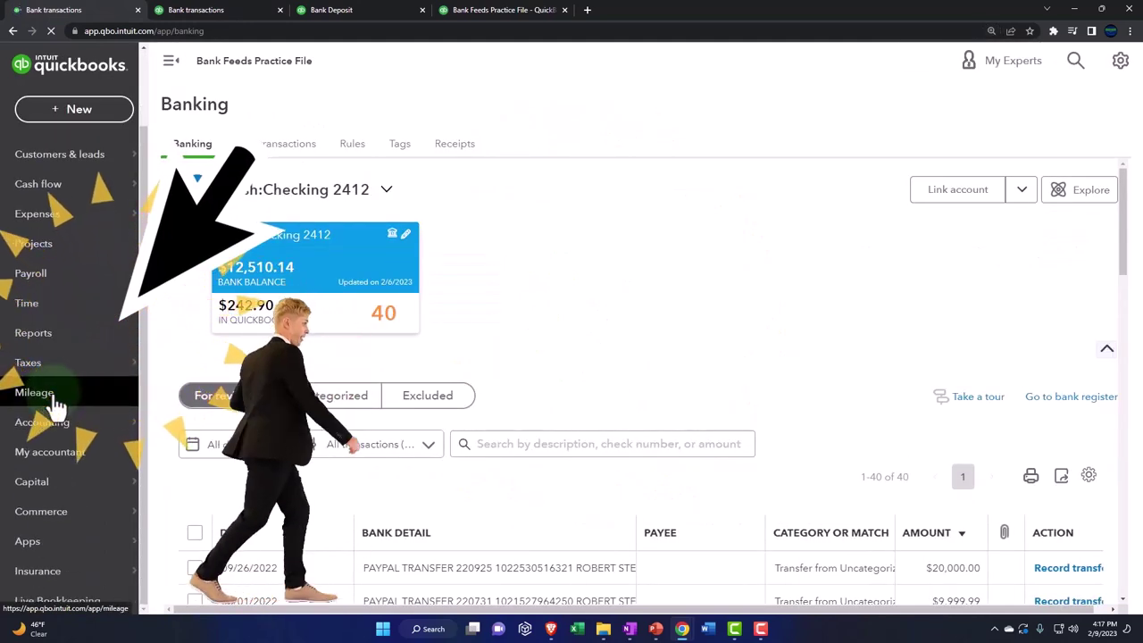
pyautogui.scroll(3, 53, 397)
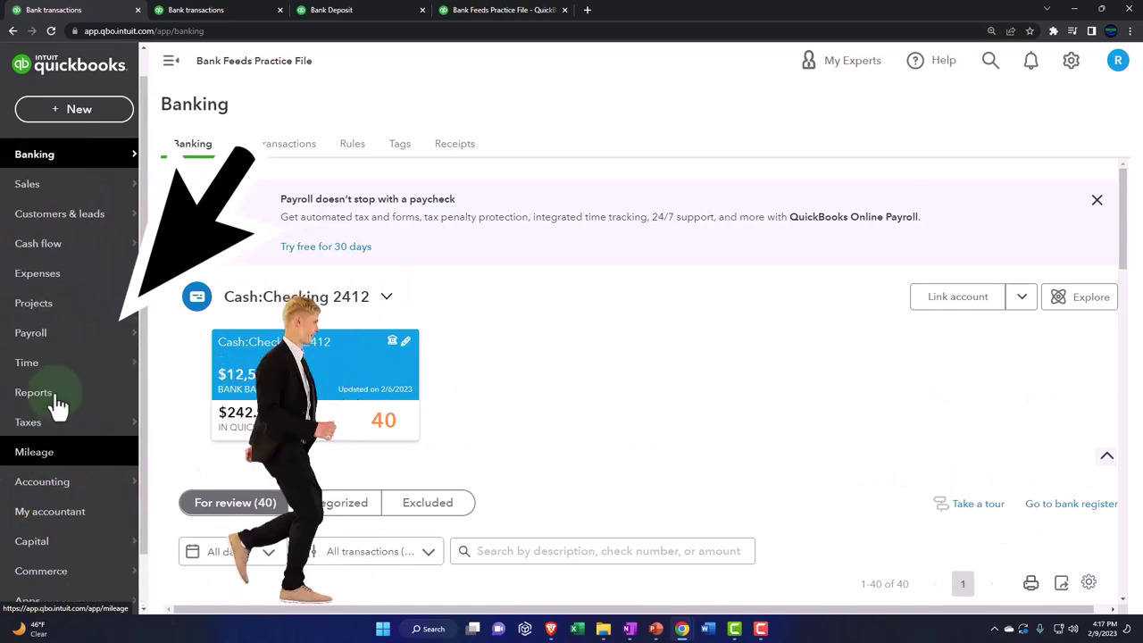
# - View the AMAZON.COM, INC record in Customers & leads, then switch to the Balance Sheet
pyautogui.click(39, 232)
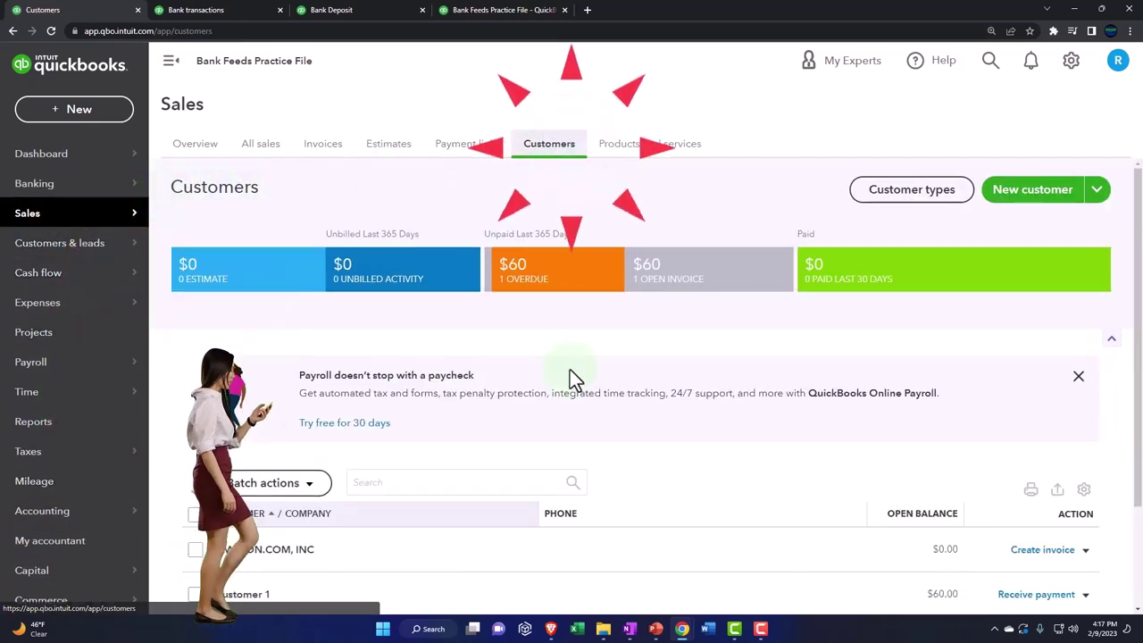
pyautogui.scroll(-2, 471, 420)
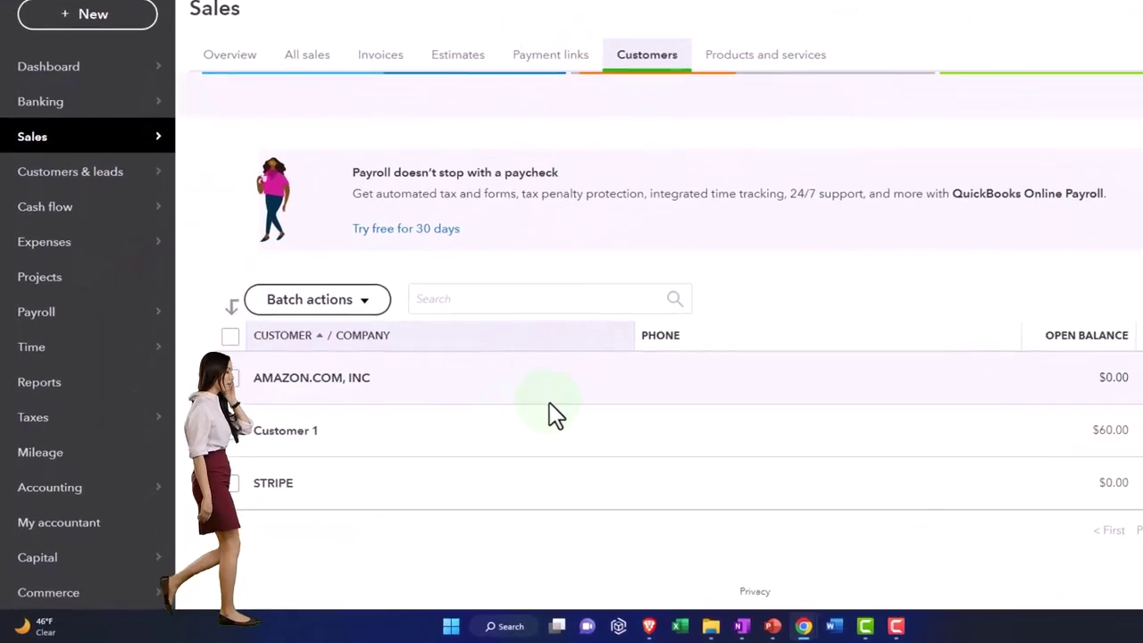
pyautogui.click(362, 366)
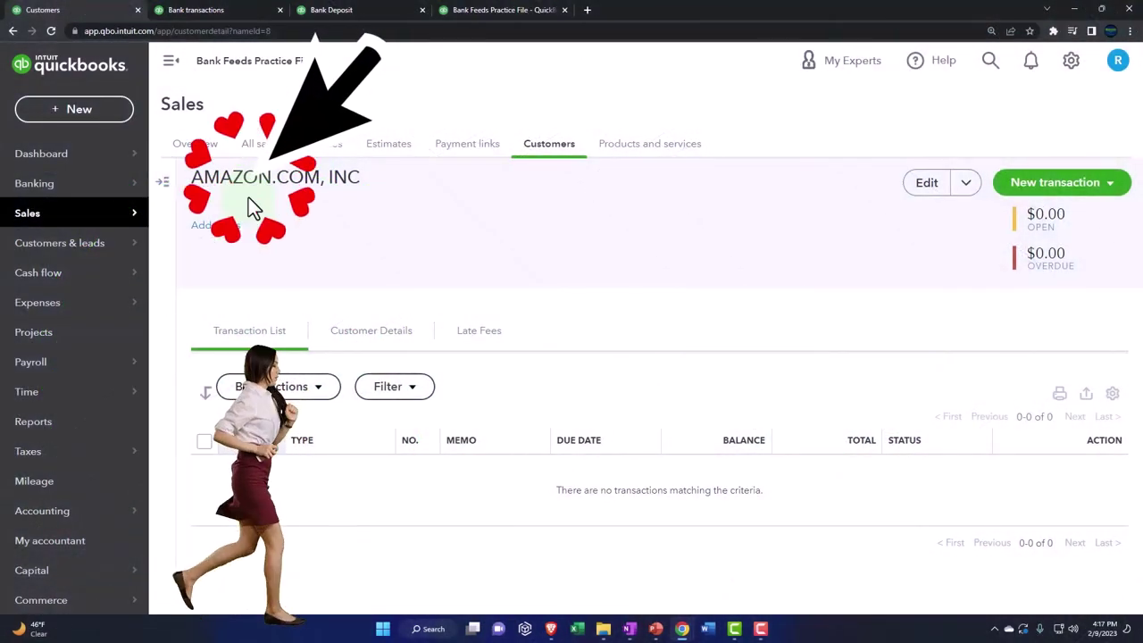
pyautogui.click(350, 10)
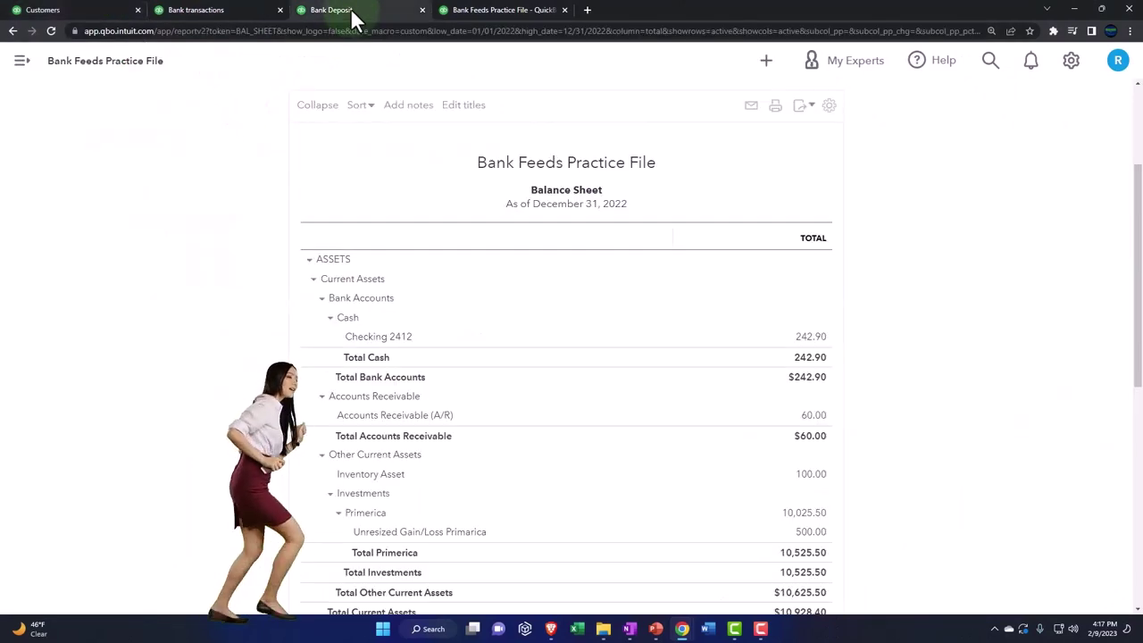
# - Drill into Amazon Prime's 61.97 on the Profit and Loss, then return to Bank transactions
pyautogui.click(451, 10)
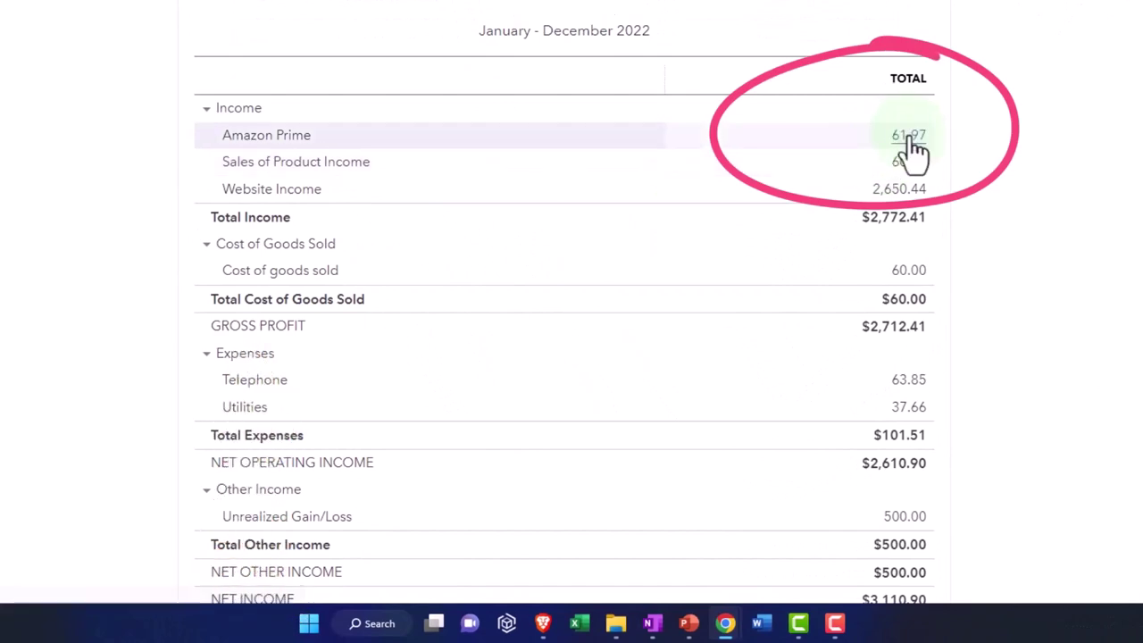
pyautogui.click(910, 136)
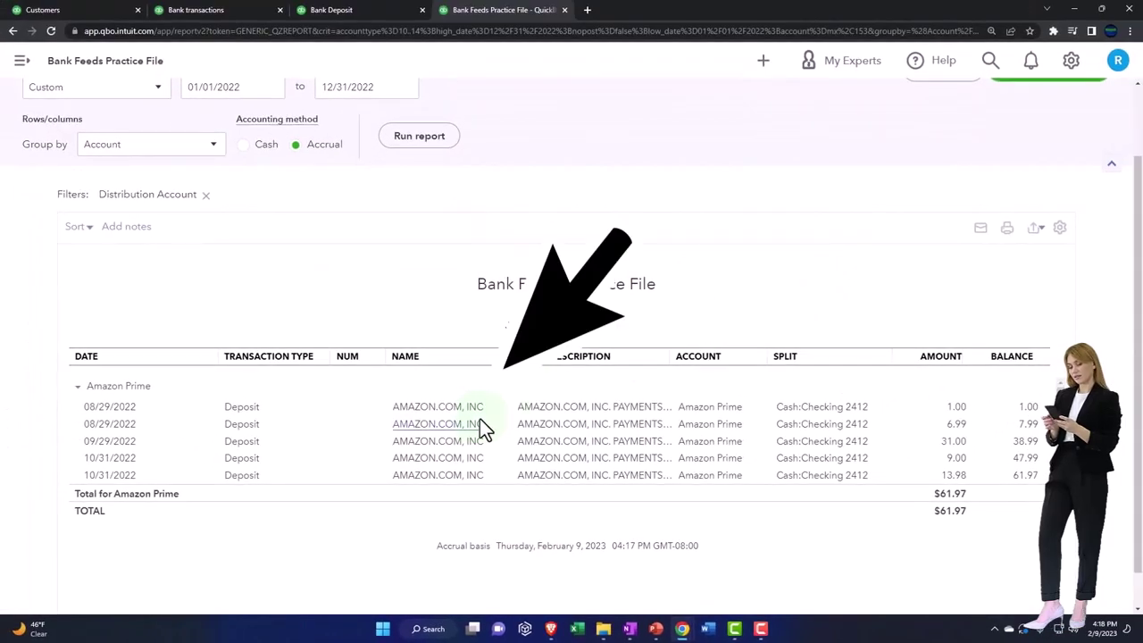
pyautogui.scroll(1, 214, 348)
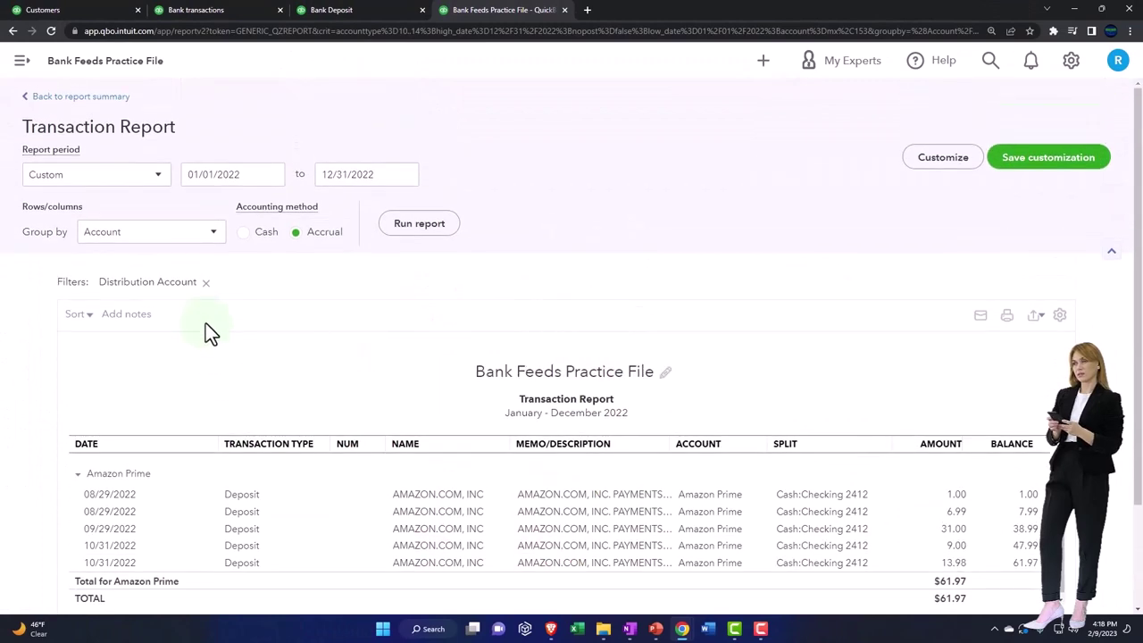
pyautogui.click(90, 98)
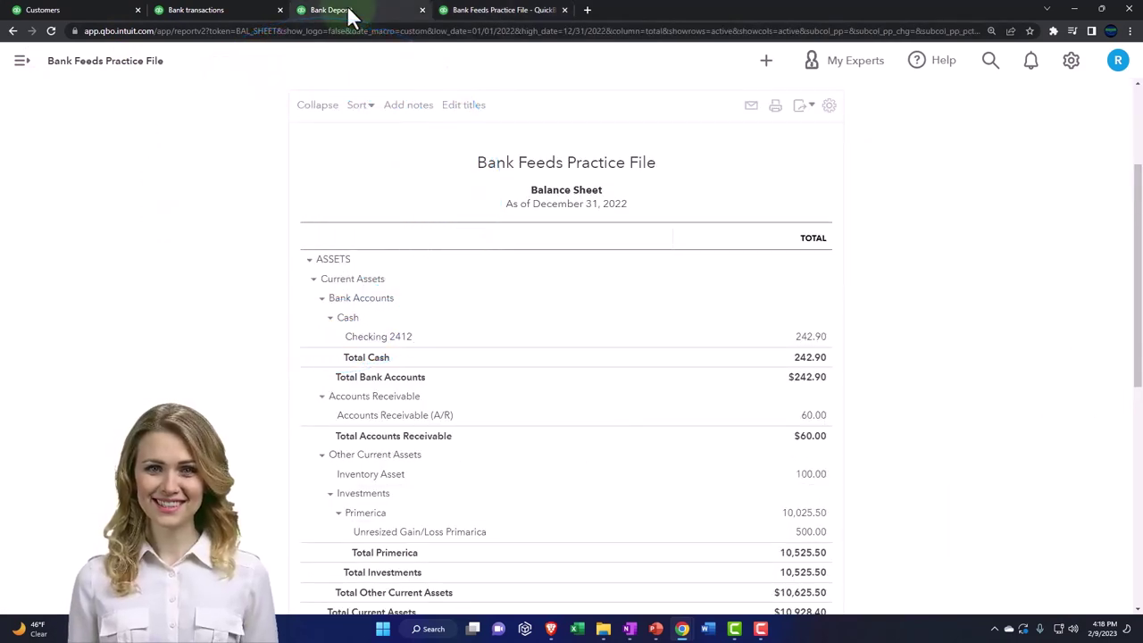
pyautogui.click(224, 14)
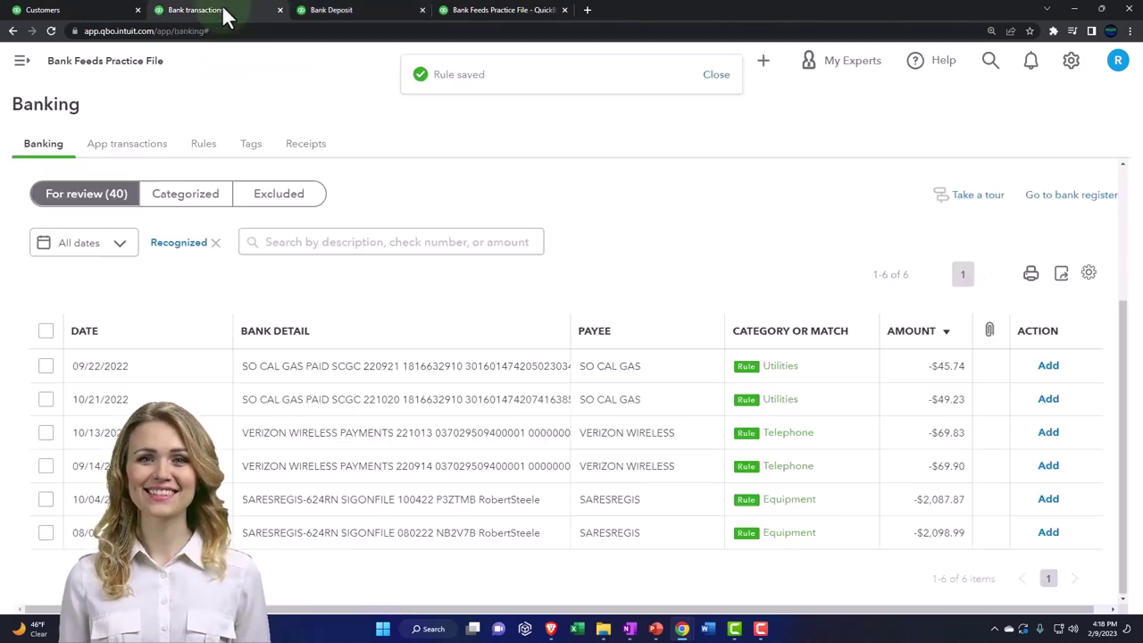